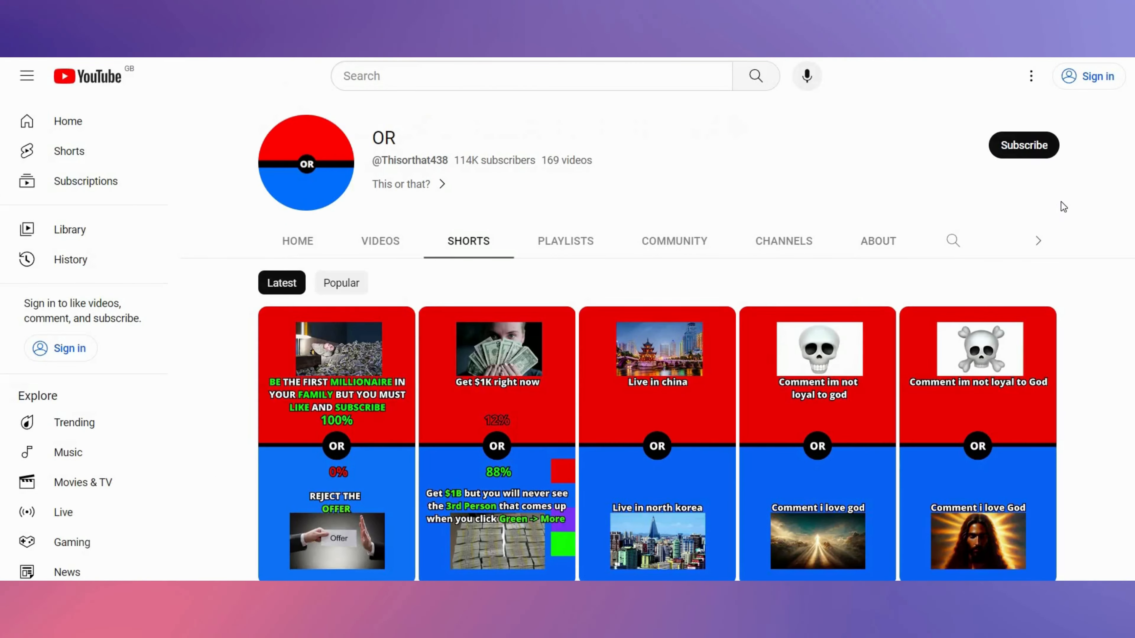
- Scroll through the OR channel's Shorts to study the 'What Would You Rather Do?' video layout
scroll(1061, 202, "down", 2)
scroll(1061, 202, "down", 2)
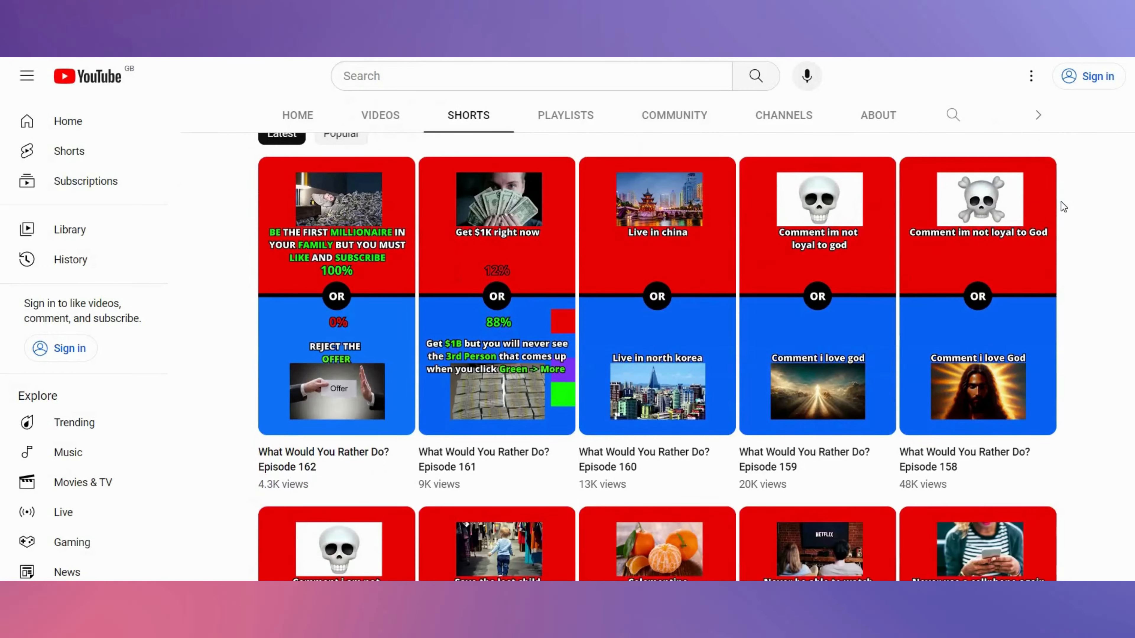
scroll(1062, 207, "down", 2)
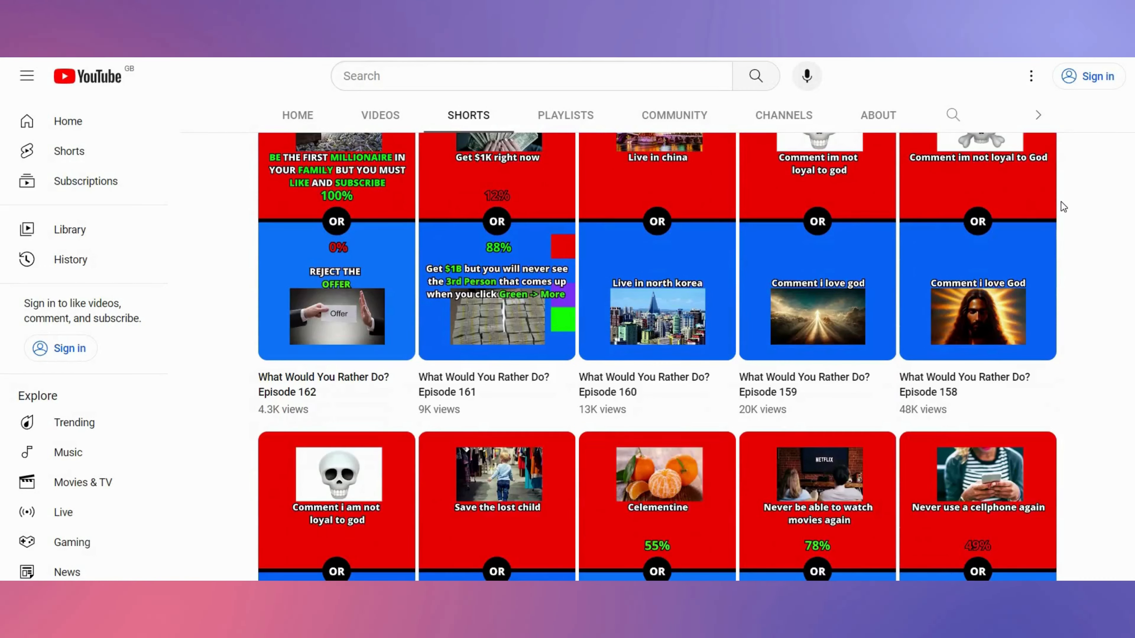
scroll(1063, 207, "down", 2)
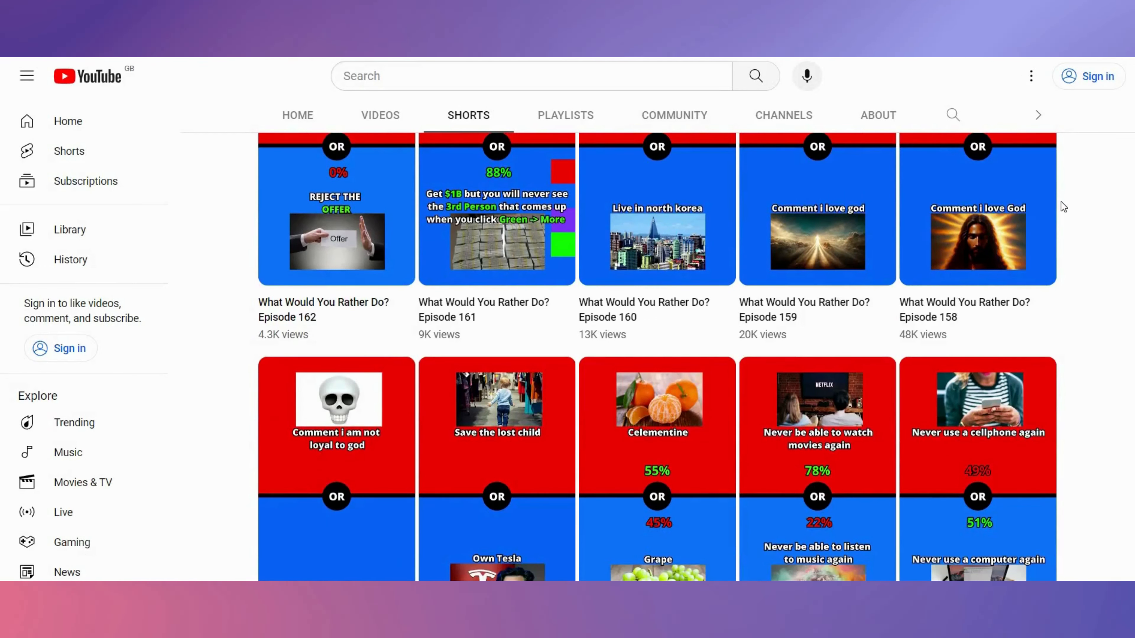
scroll(1062, 207, "down", 2)
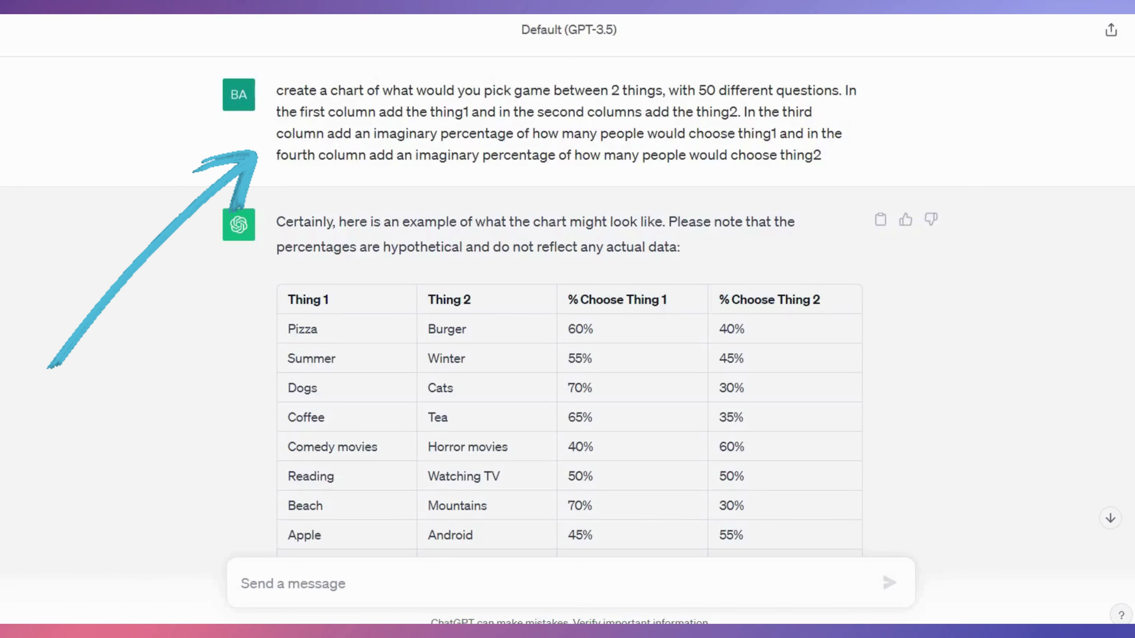
- Read through the ChatGPT-generated chart of would-you-rather pairs and their percentages
scroll(567, 286, "down", 4)
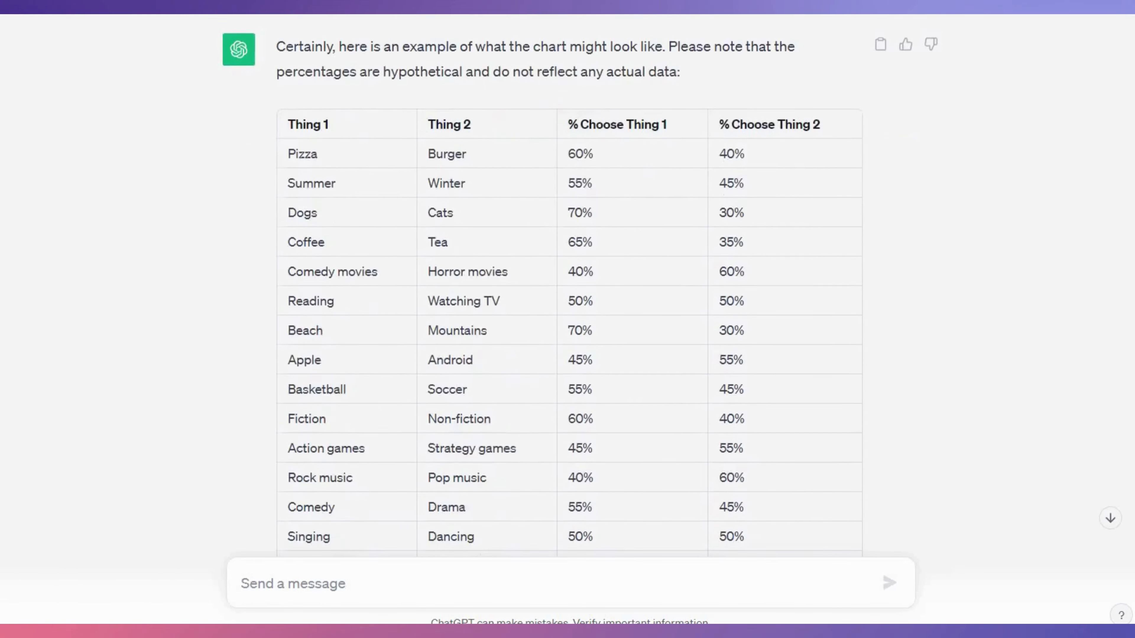
scroll(567, 286, "down", 2)
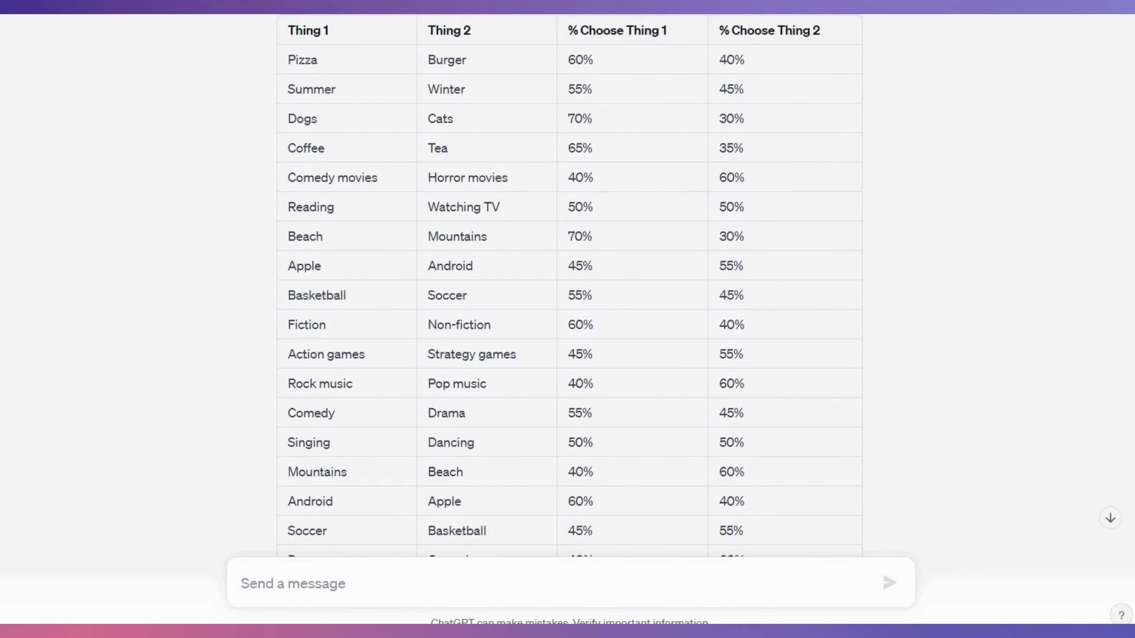
scroll(568, 286, "down", 4)
scroll(567, 286, "down", 2)
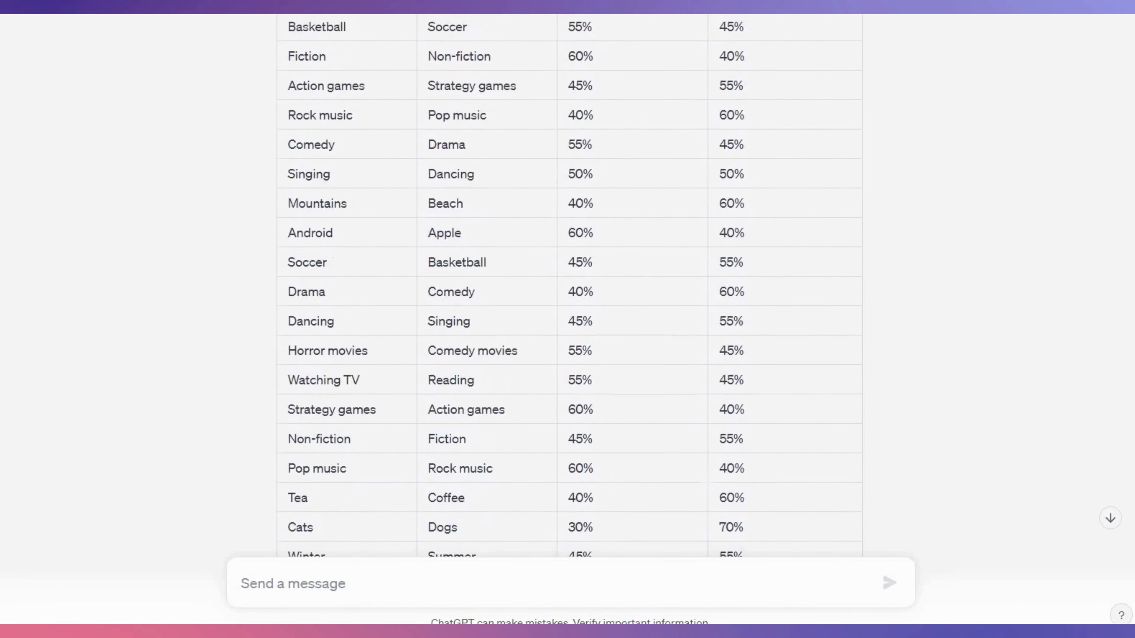
scroll(568, 286, "down", 2)
scroll(568, 286, "down", 4)
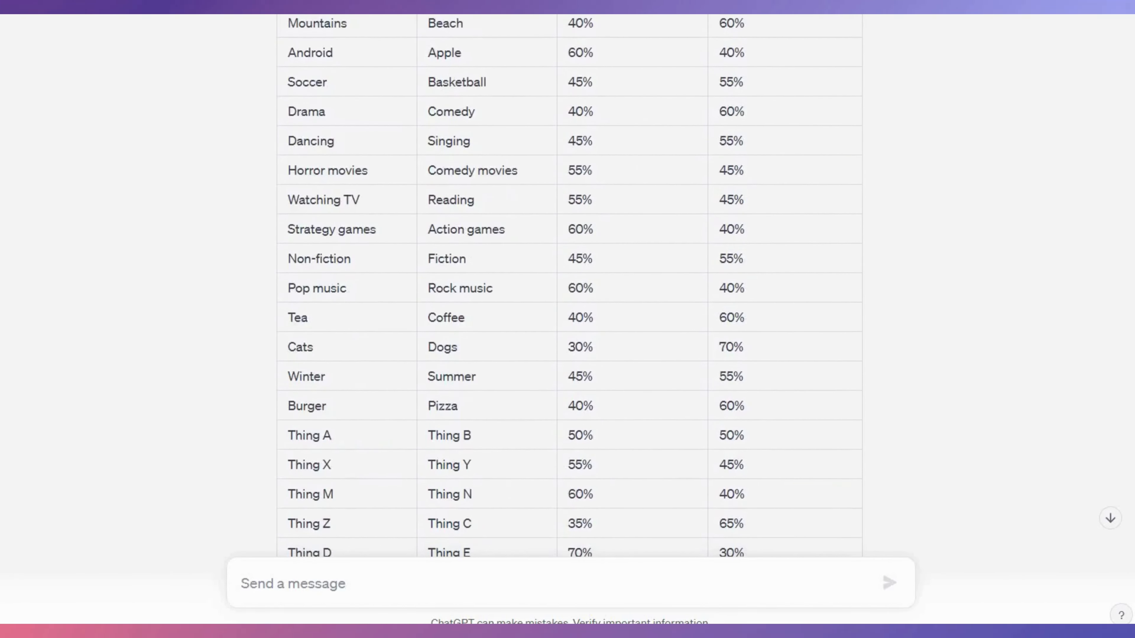
scroll(567, 286, "down", 2)
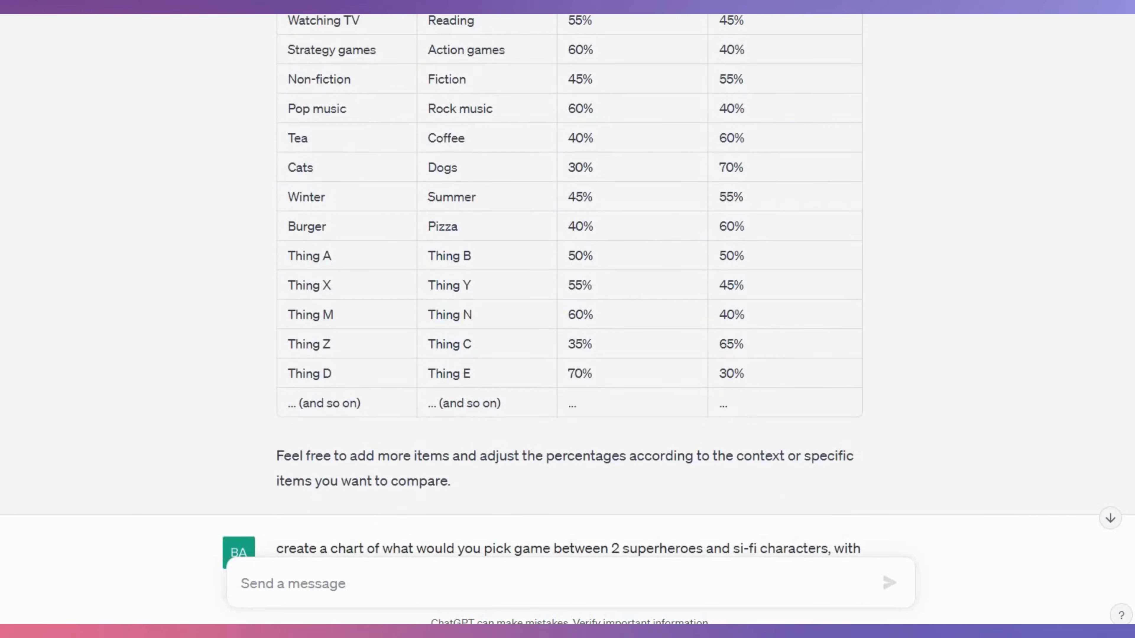
scroll(567, 286, "down", 2)
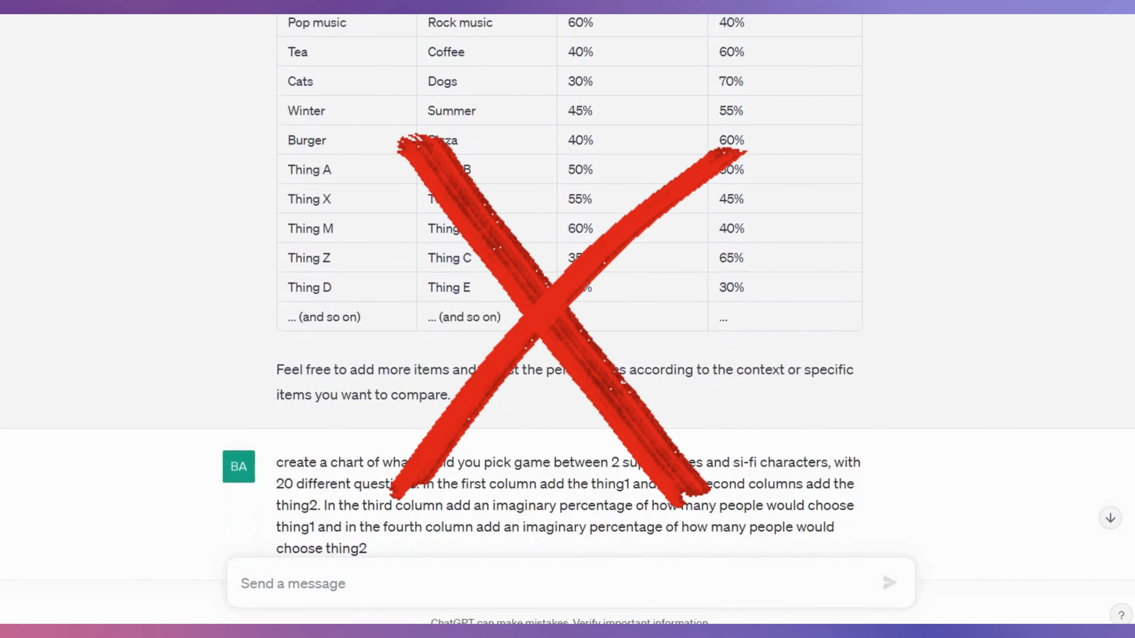
- Review the ChatGPT charts of superhero and sci-fi character matchups with their percentages
scroll(567, 286, "down", 2)
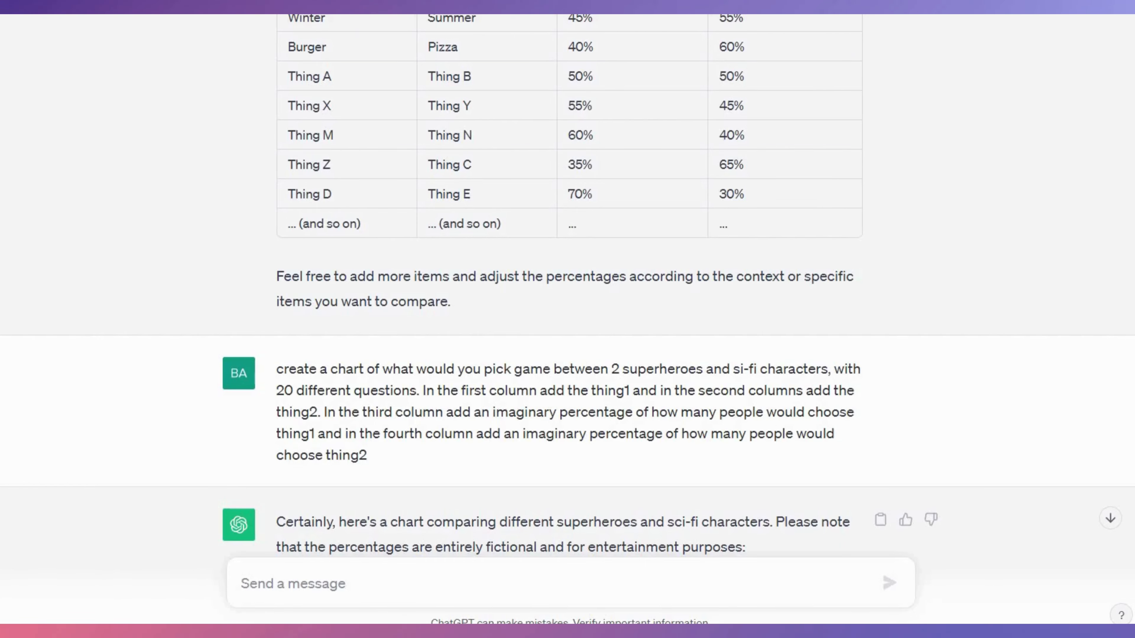
scroll(567, 313, "down", 10)
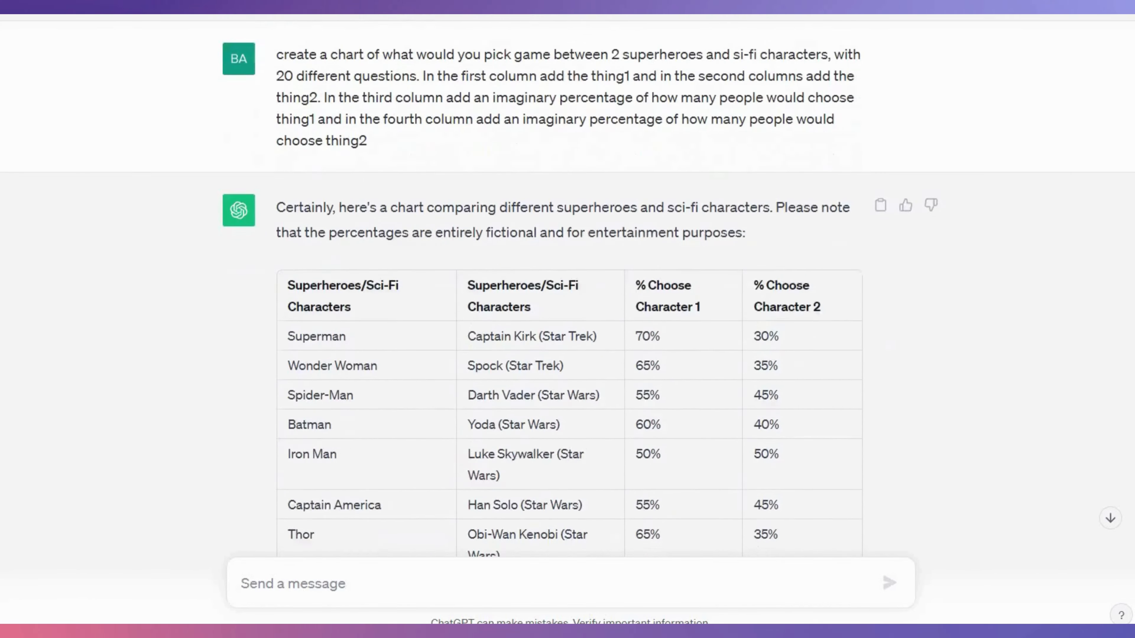
scroll(567, 313, "down", 20)
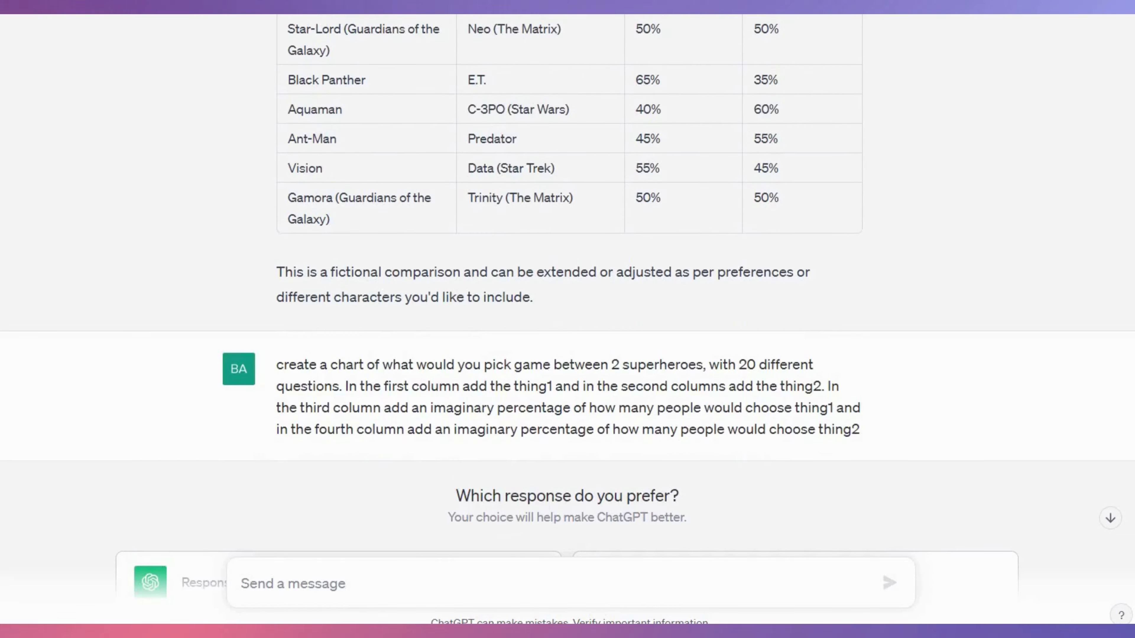
scroll(567, 313, "down", 15)
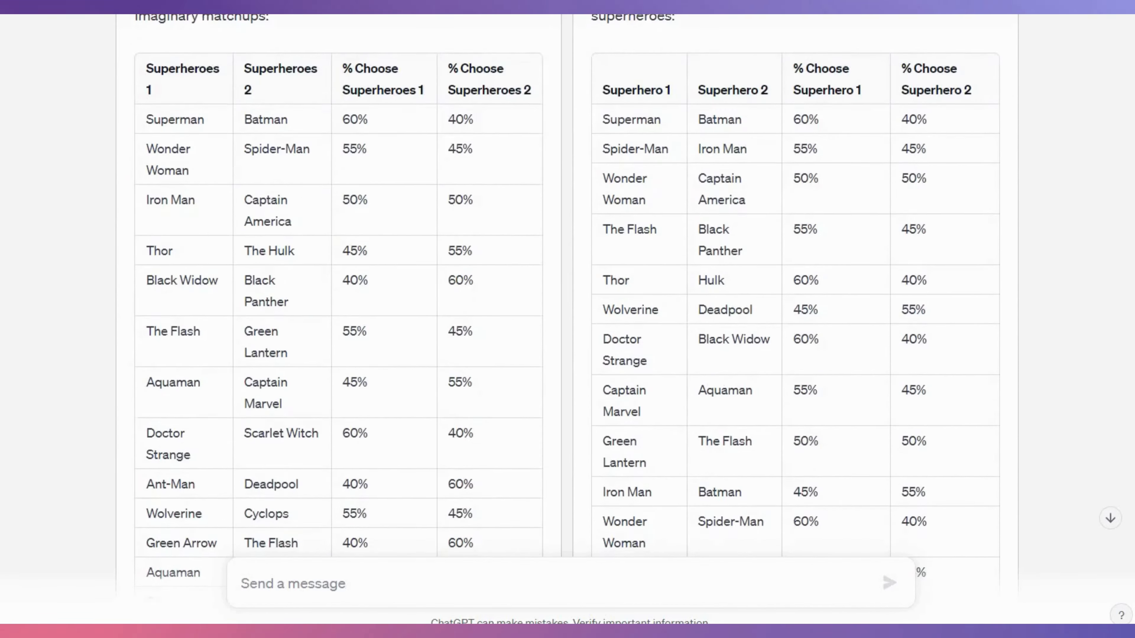
scroll(568, 313, "down", 4)
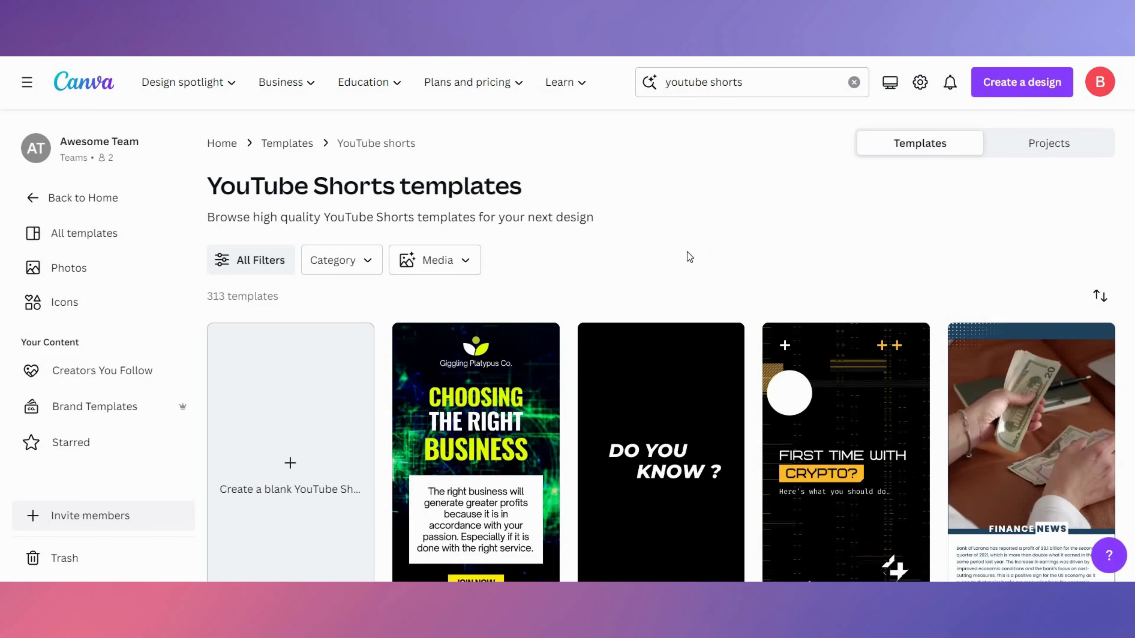
- Create a blank YouTube Shorts design and open the elements library
left_click(356, 378)
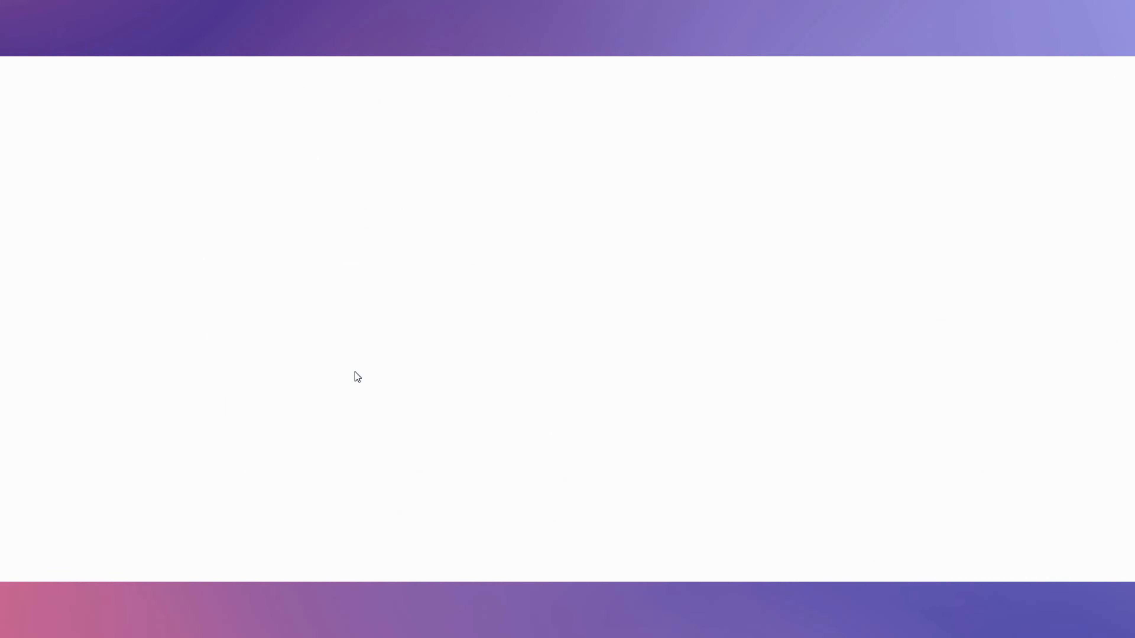
left_click(27, 176)
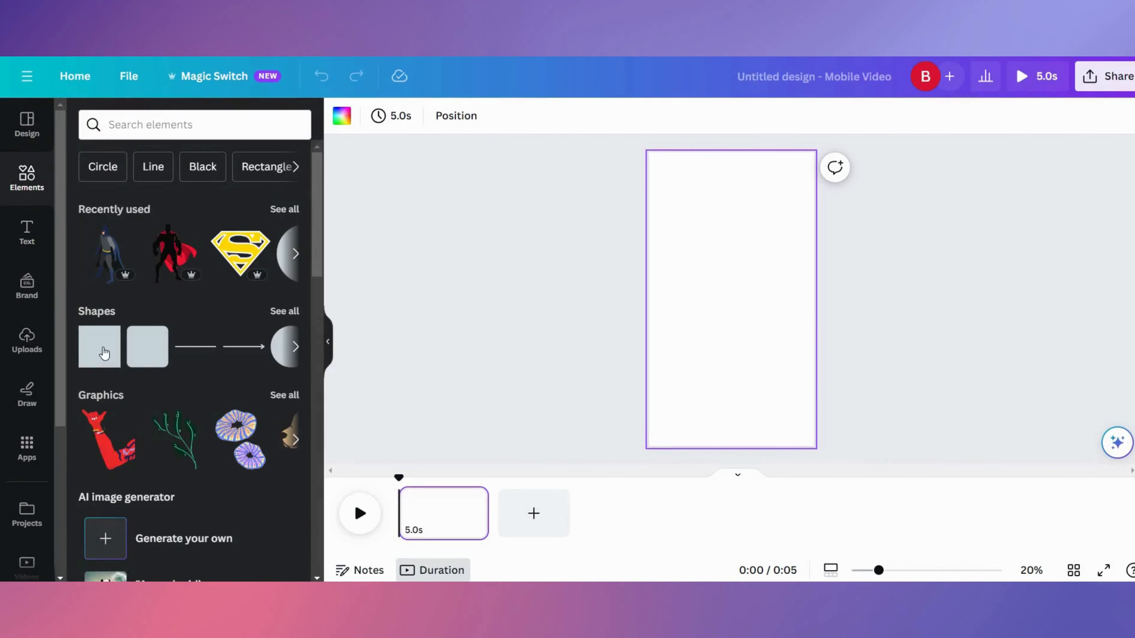
- Add two grey square shapes and resize them to fill the upper and lower halves of the canvas
left_click(106, 346)
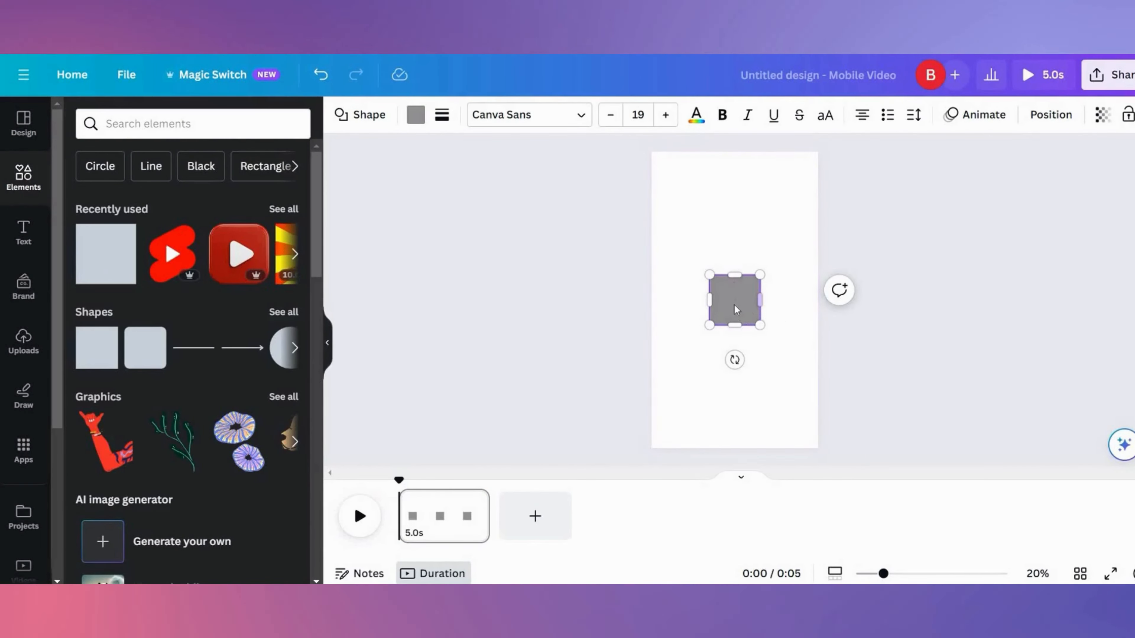
left_click_drag(731, 299, 818, 269)
left_click_drag(735, 269, 818, 448)
left_click(106, 254)
key("Delete")
left_click(321, 74)
left_click(733, 233)
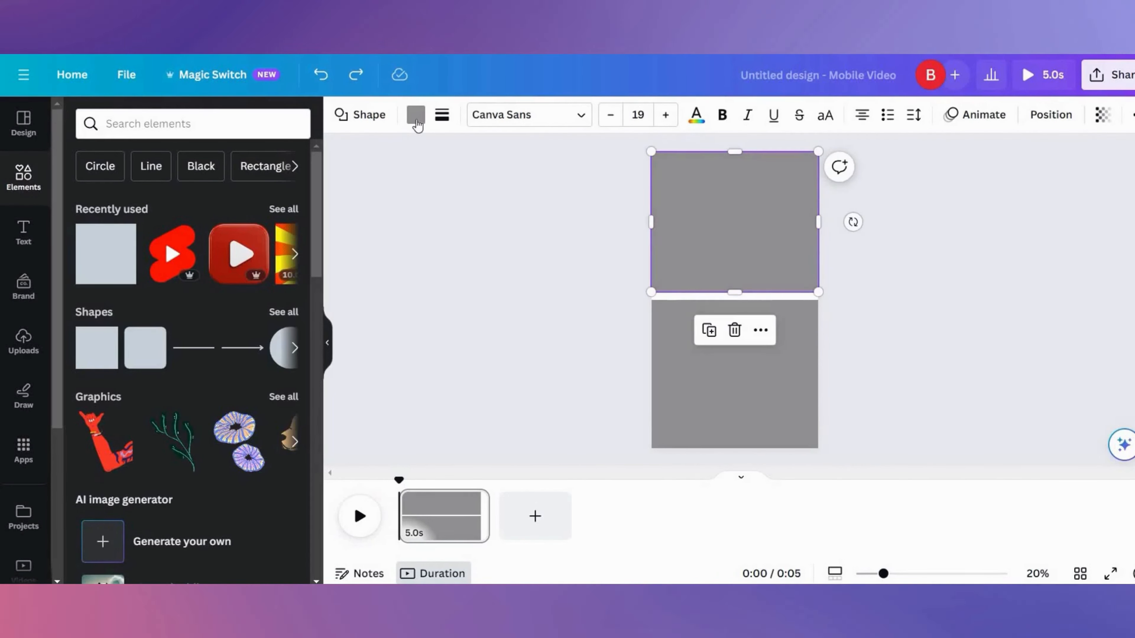
- Colour the upper rectangle red and the lower rectangle dark blue
left_click(415, 116)
left_click(84, 452)
left_click(733, 375)
left_click(275, 486)
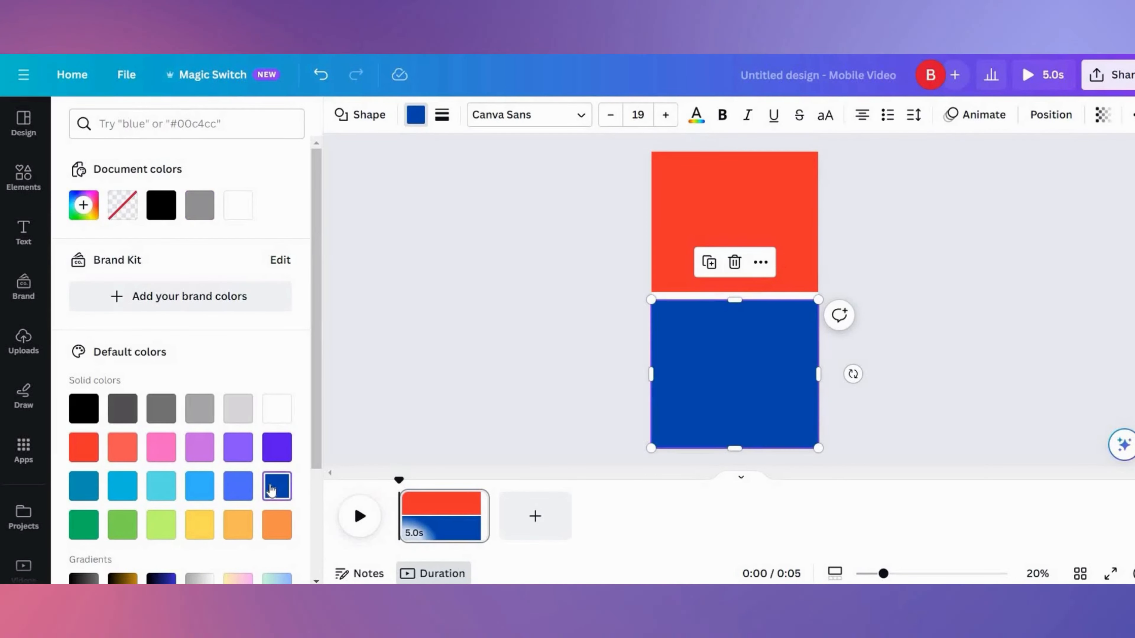
left_click(795, 219)
- Add a thick black line stretched across the canvas along the border between the red and blue halves
left_click(24, 176)
left_click(105, 254)
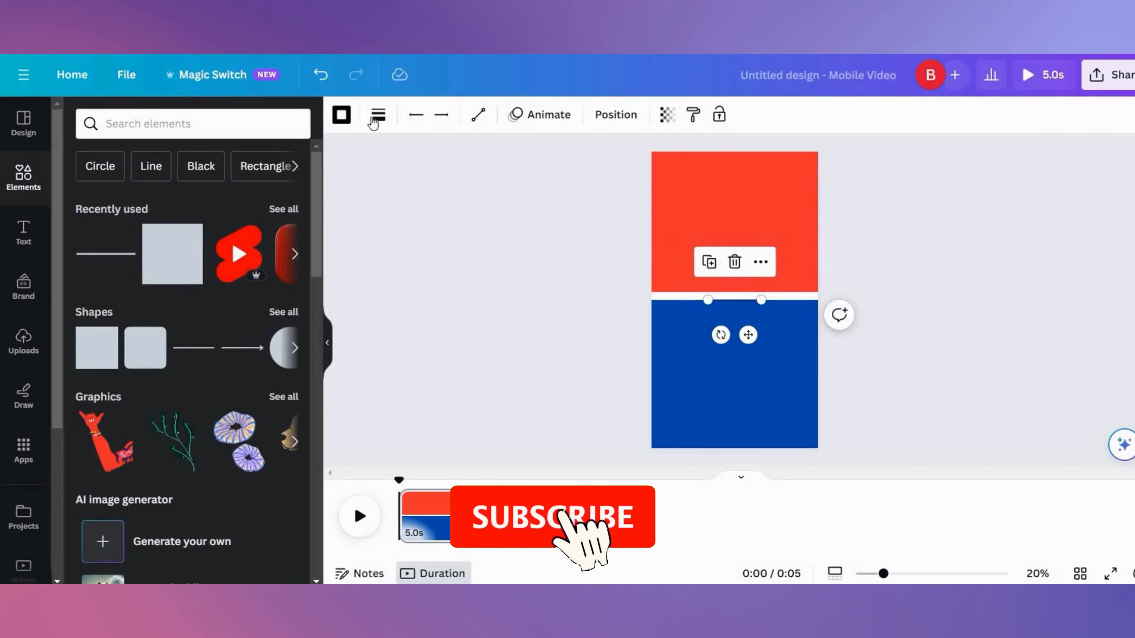
left_click(378, 115)
left_click_drag(397, 248, 487, 250)
left_click_drag(761, 300, 818, 300)
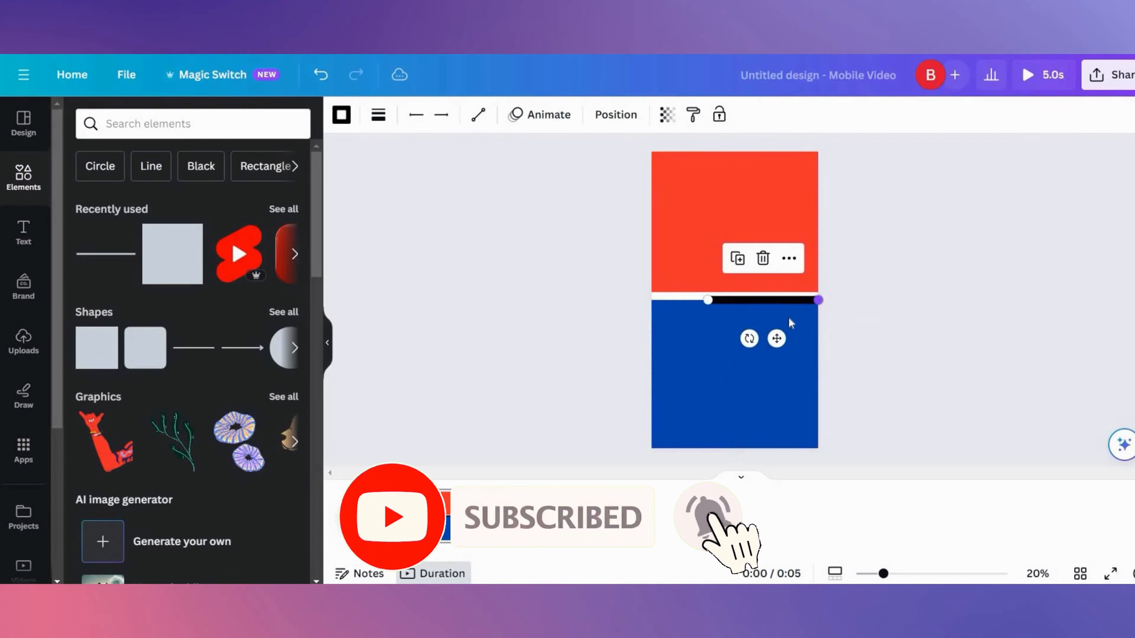
left_click_drag(708, 300, 735, 296)
- Add a black circle centred on the dividing line
left_click(786, 278)
left_click(280, 348)
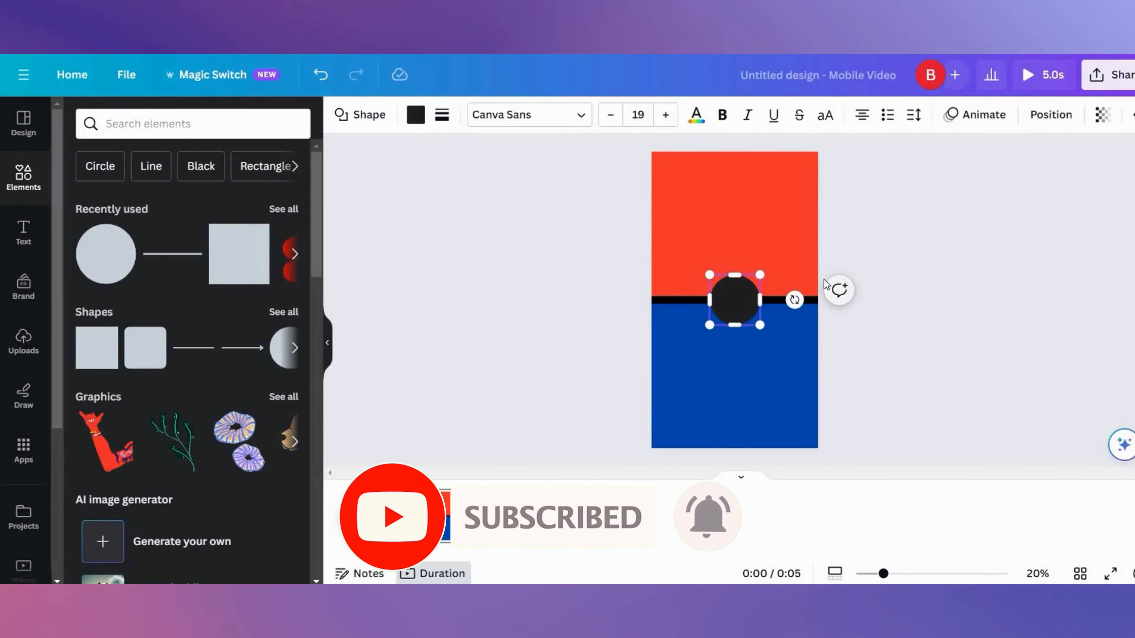
left_click(872, 349)
- Add an 'OR' heading and size and position it inside the black circle
left_click(23, 233)
left_click(186, 240)
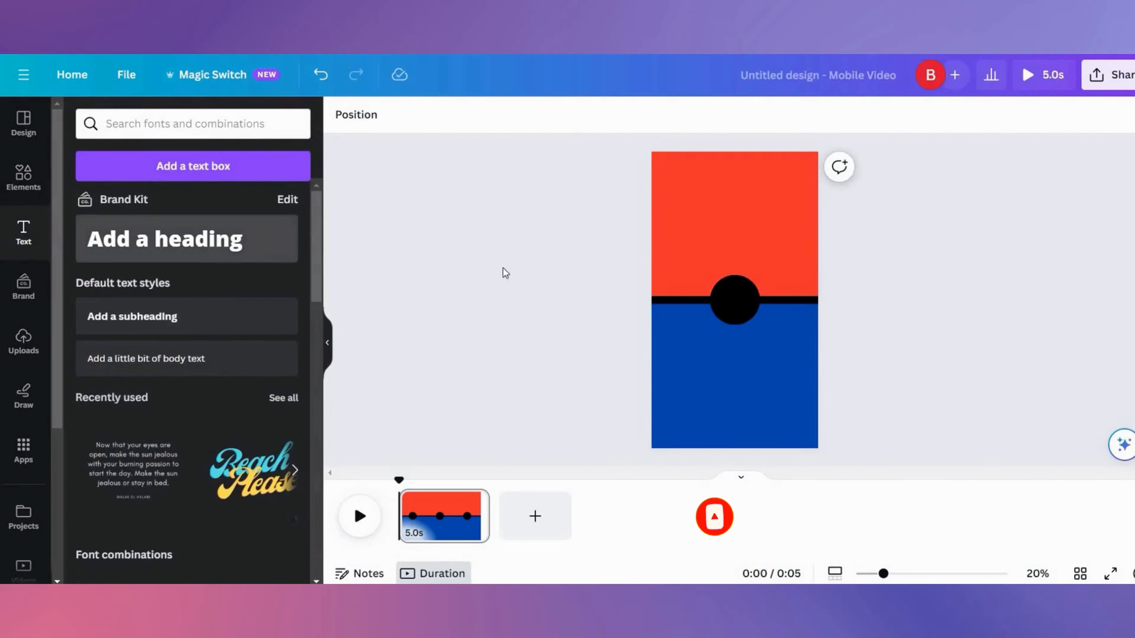
left_click_drag(789, 300, 776, 300)
type("OR")
left_click_drag(680, 291, 619, 254)
left_click_drag(622, 295, 689, 294)
left_click_drag(746, 344, 748, 350)
left_click_drag(774, 301, 761, 305)
left_click_drag(695, 301, 710, 307)
left_click(735, 327)
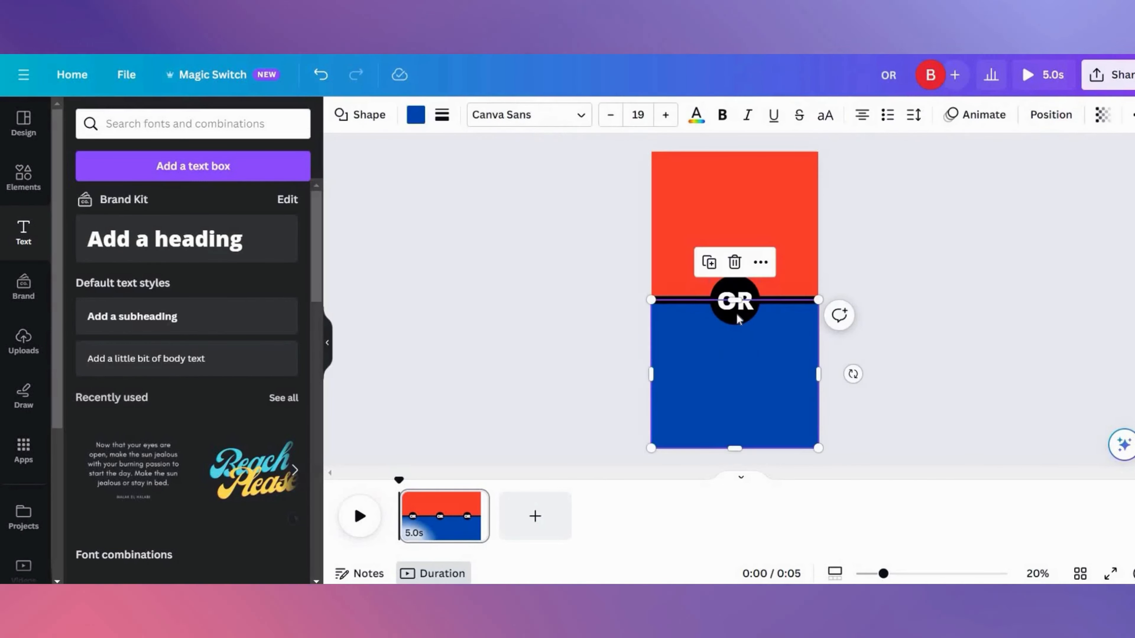
- Set the OR text's font to Canva Sans and make it bold
left_click(737, 309)
left_click(391, 115)
left_click(143, 278)
left_click(585, 115)
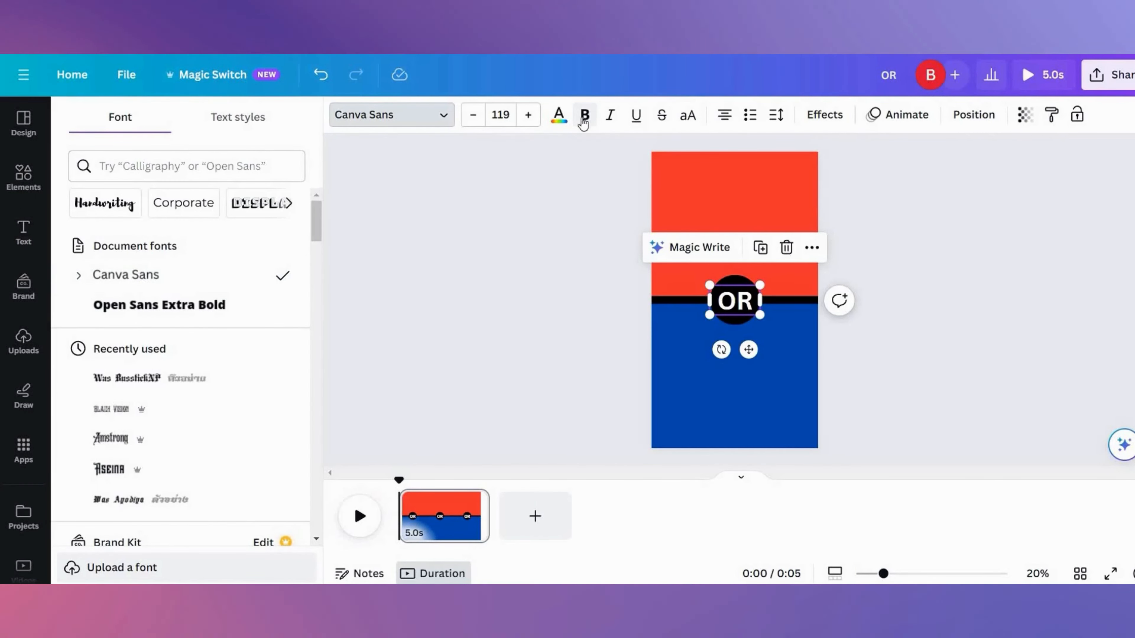
left_click(849, 342)
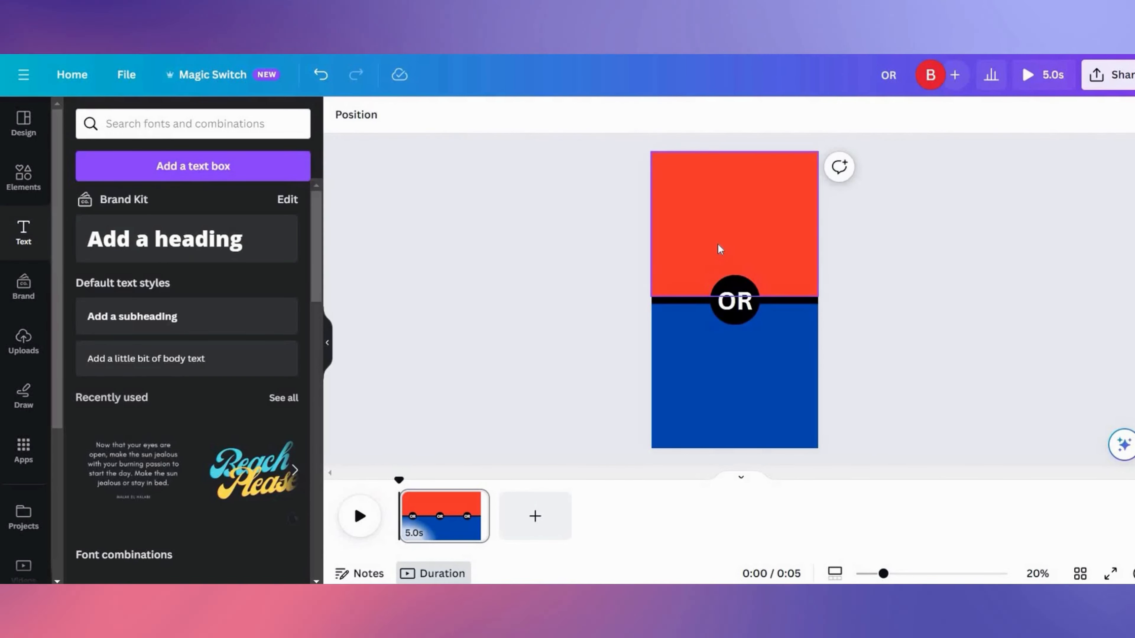
- Add a 'Superman' text box in the red half just above the circle
left_click(720, 249)
left_click(23, 177)
key("t")
left_click_drag(749, 351, 753, 303)
type("Superman")
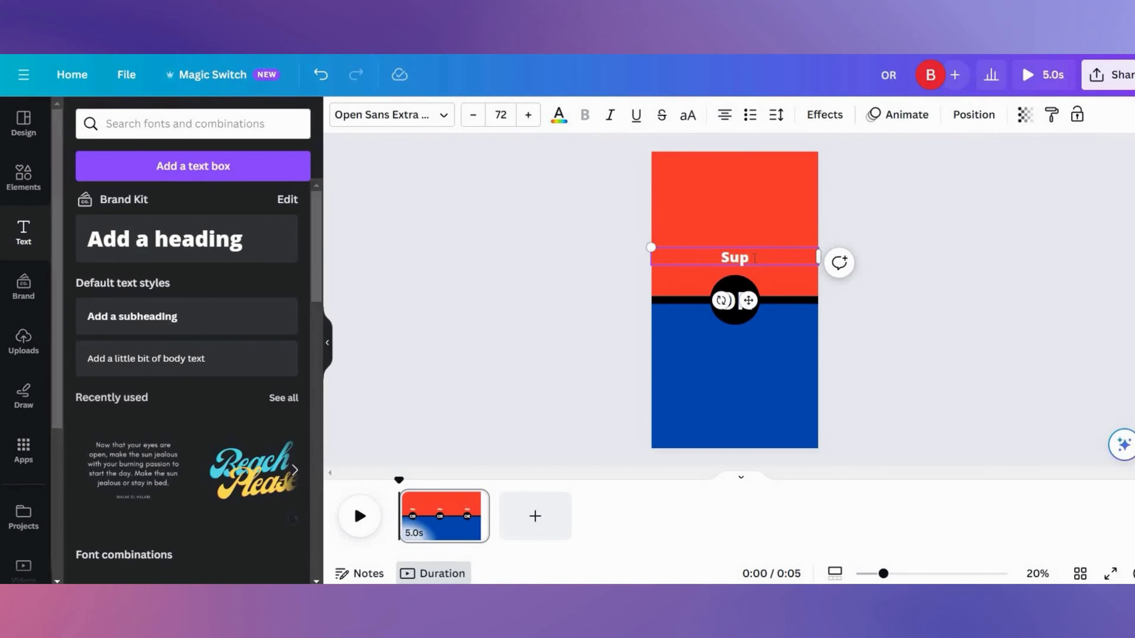
- Duplicate the text into the blue half below the circle and change it to 'Batman'
left_click_drag(744, 255, 740, 353, "alt")
double_click(744, 353)
type("Batman")
- Resize the Superman and Batman text boxes slightly
left_click(735, 258)
mouse_move(651, 249)
left_mouse_down()
mouse_move(626, 245)
mouse_move(651, 256)
left_mouse_up()
left_click(734, 350)
mouse_move(651, 341)
left_mouse_down()
mouse_move(626, 336)
mouse_move(651, 347)
left_mouse_up()
- Show element timing and delay the Batman text's start to about 0.6 s on the timeline
left_click(735, 254)
right_click(759, 255)
left_click(923, 407)
right_click(741, 344)
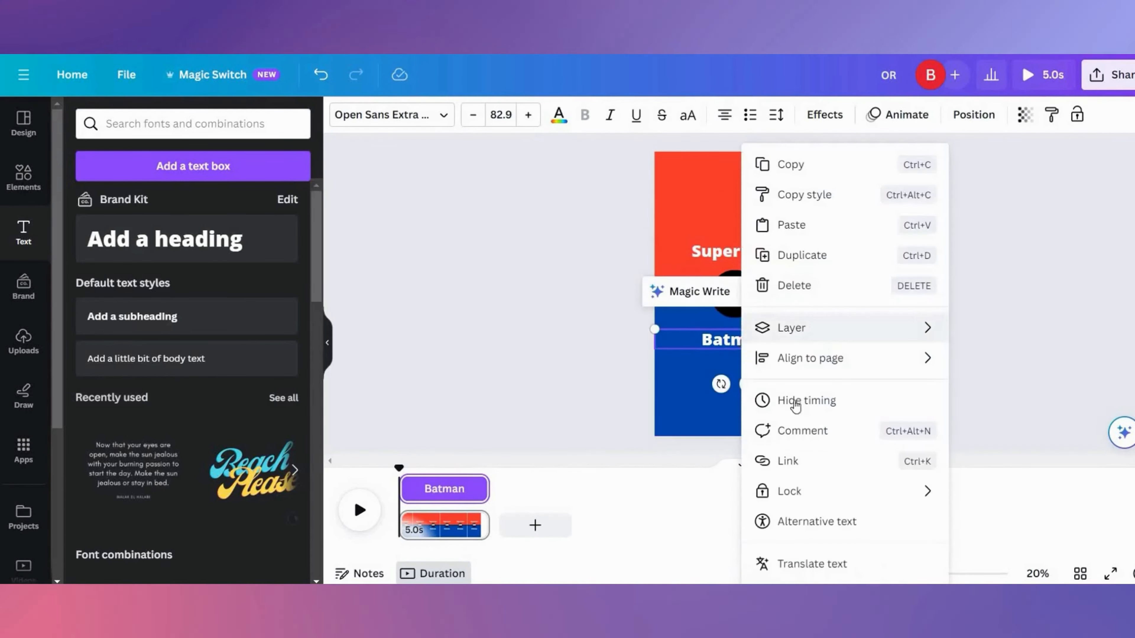
left_click_drag(402, 490, 422, 492)
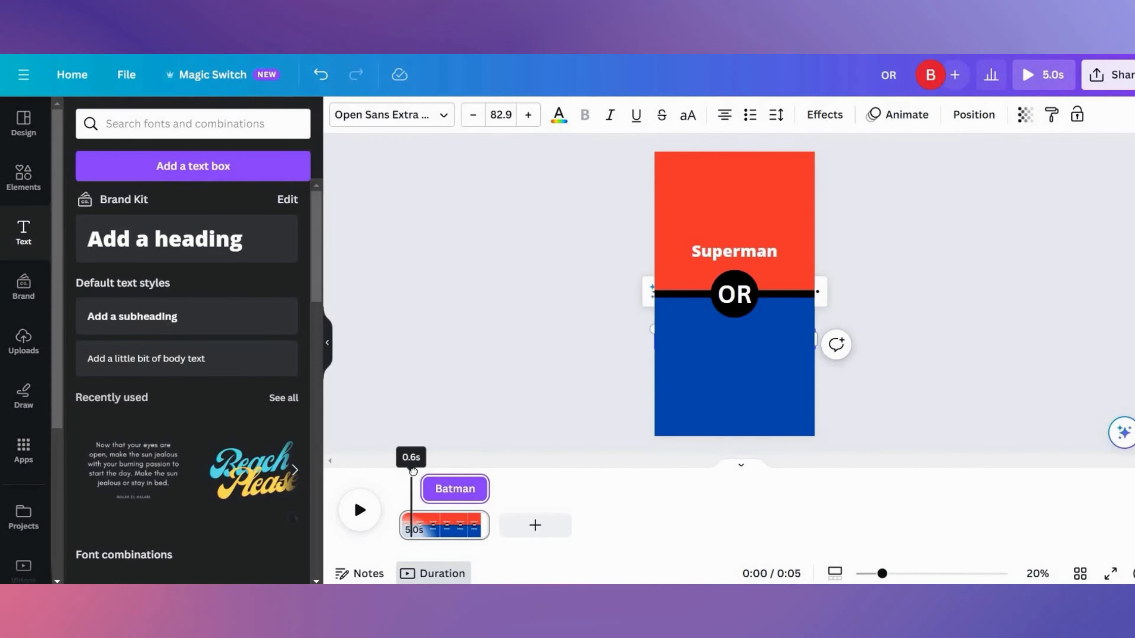
- Adjust the Superman text's start time on the timeline
left_click(726, 246)
left_click_drag(411, 468, 425, 498)
left_click(740, 297)
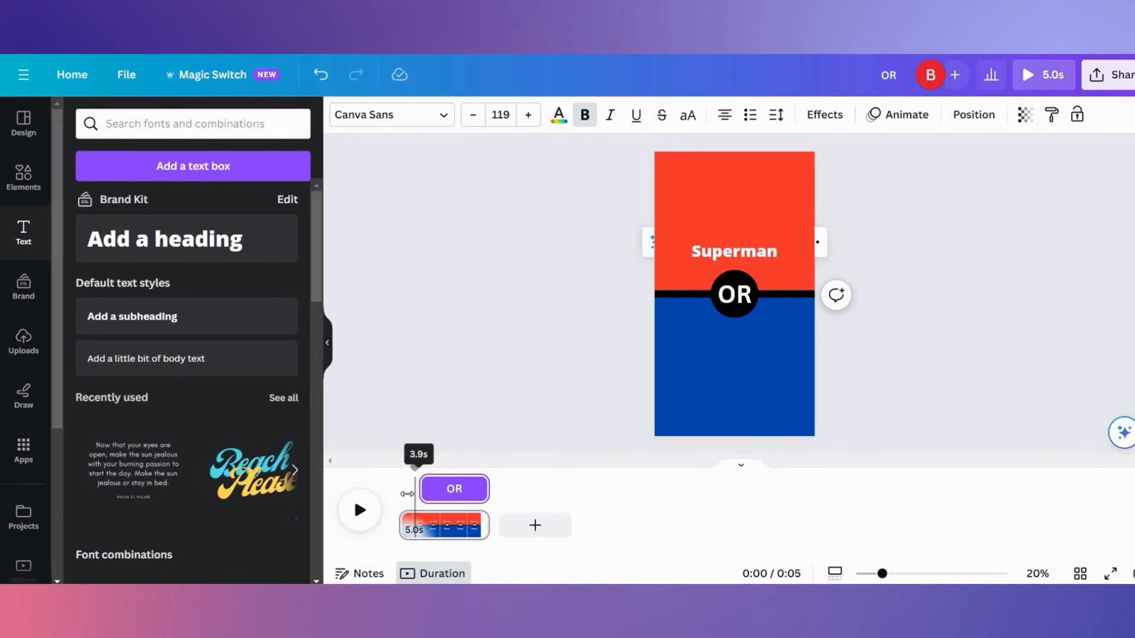
- Apply the Pop text animation to the Superman text
left_click(739, 252)
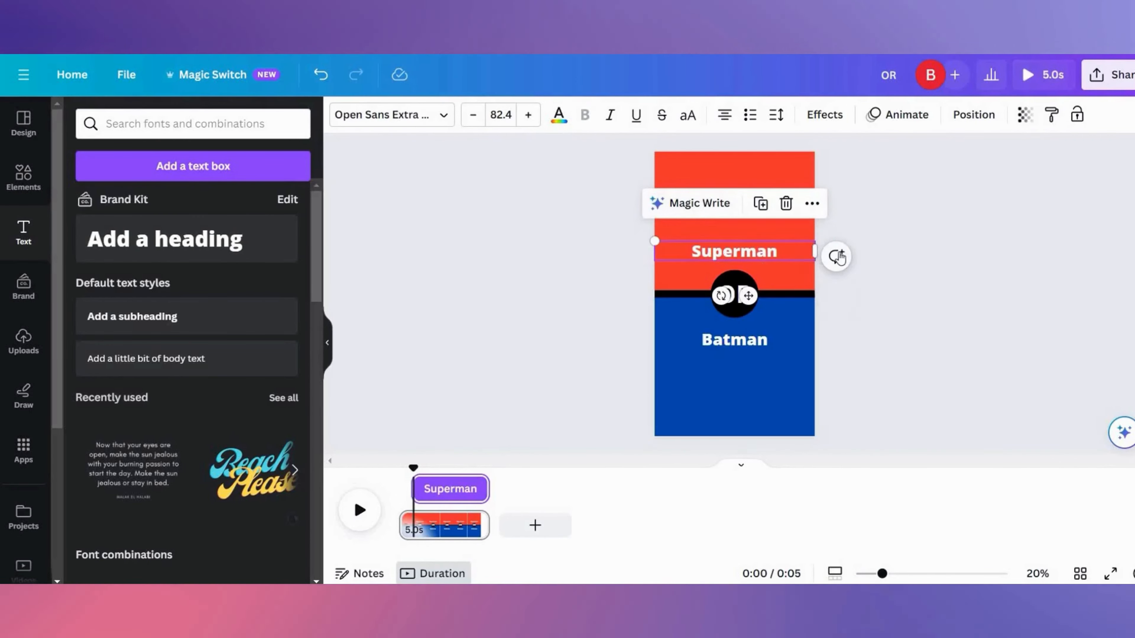
left_click(883, 117)
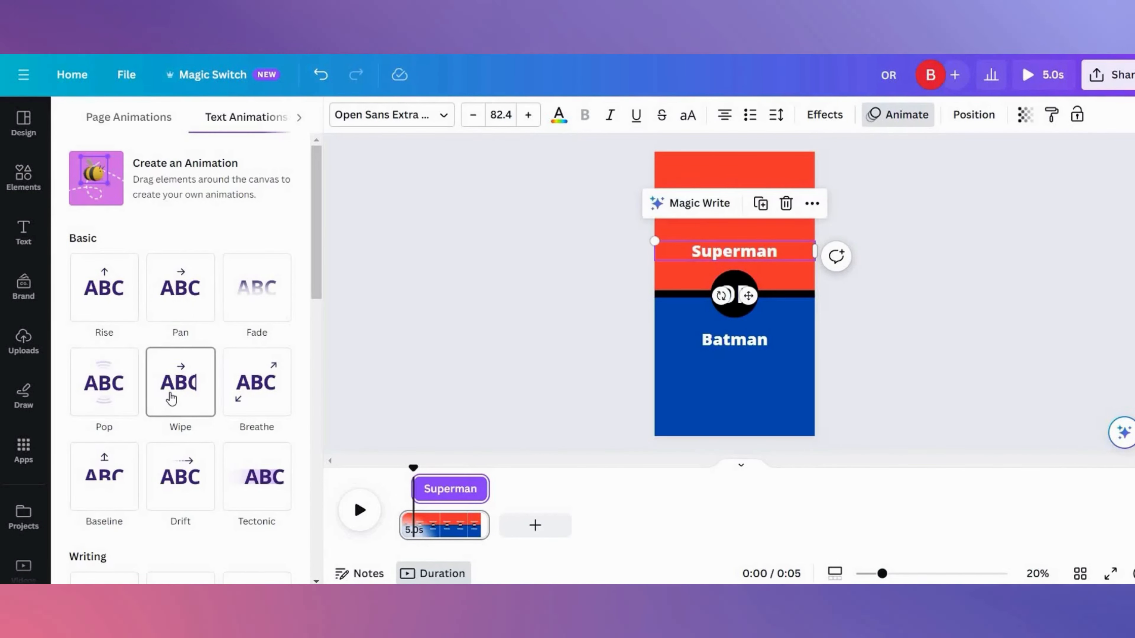
left_click(172, 398)
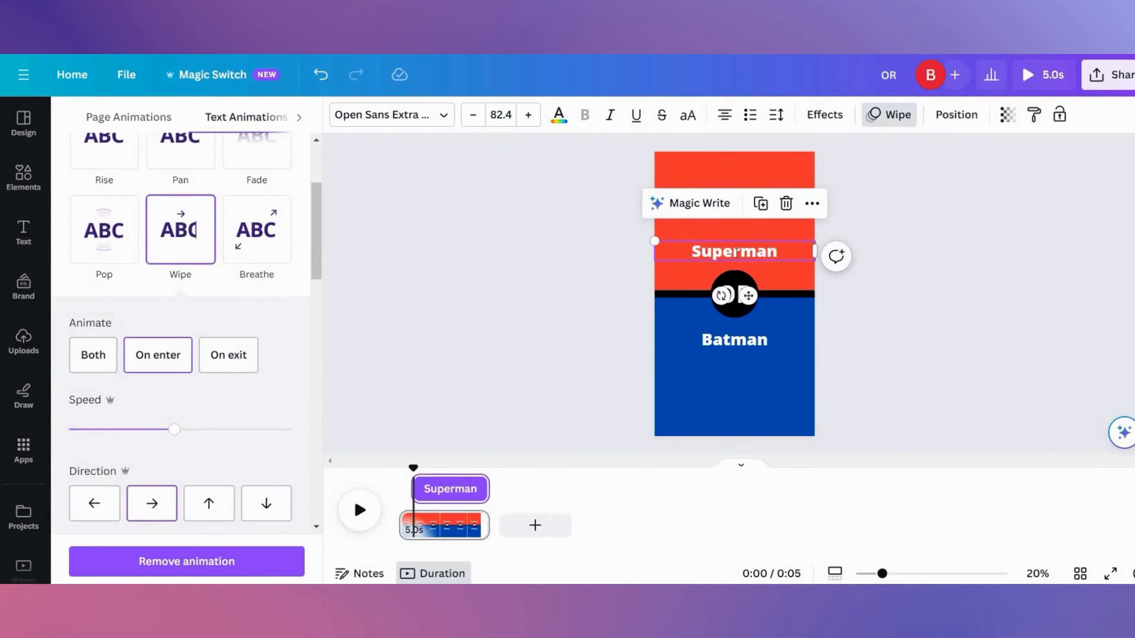
left_click(104, 229)
- Apply the Pop text animation to the Batman text
left_click(724, 293)
left_click(711, 340)
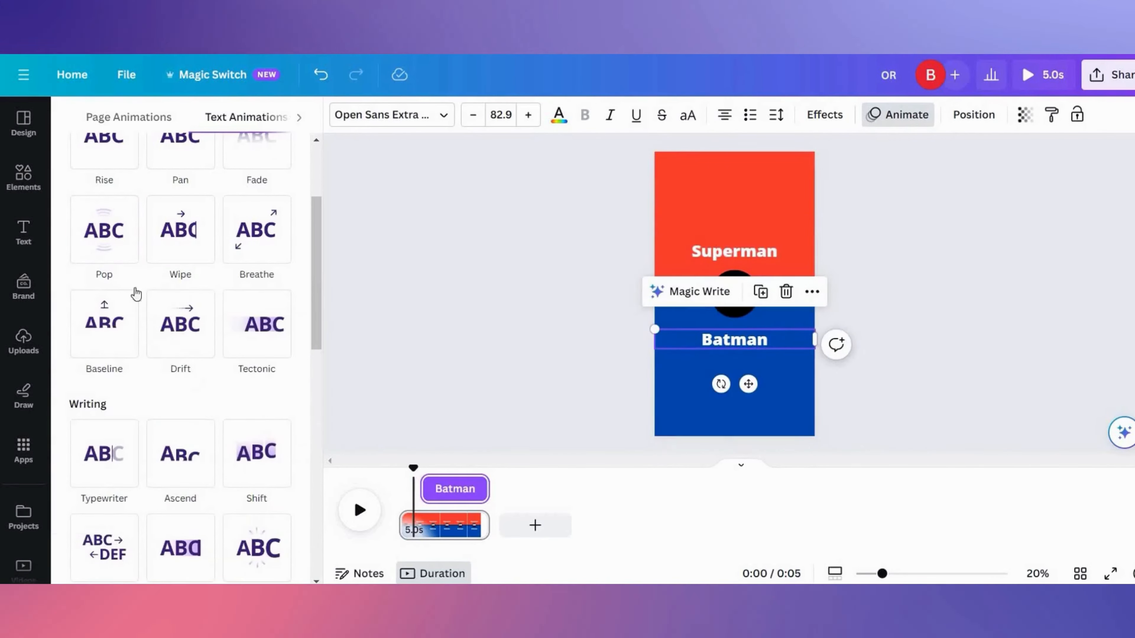
left_click(104, 230)
- Give the Superman text an Outline effect with a black outline colour
left_click(733, 252)
left_click(825, 115)
left_click(257, 303)
left_click(280, 423)
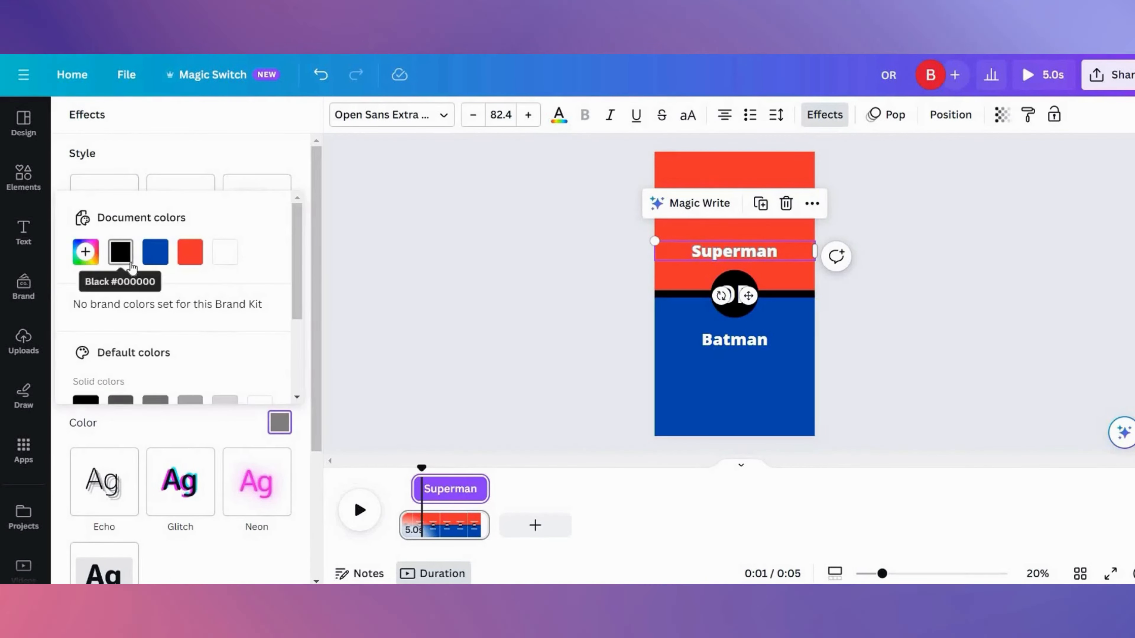
left_click(775, 351)
left_click(279, 423)
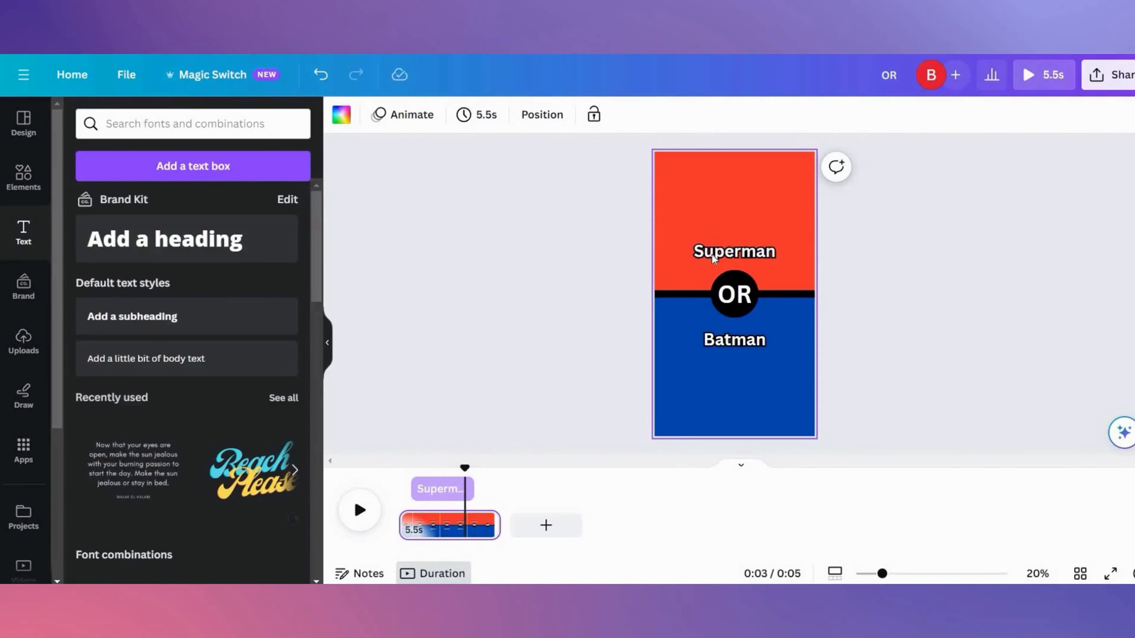
- Apply the Pop element animation to the OR circle
left_click(713, 258)
left_click(886, 114)
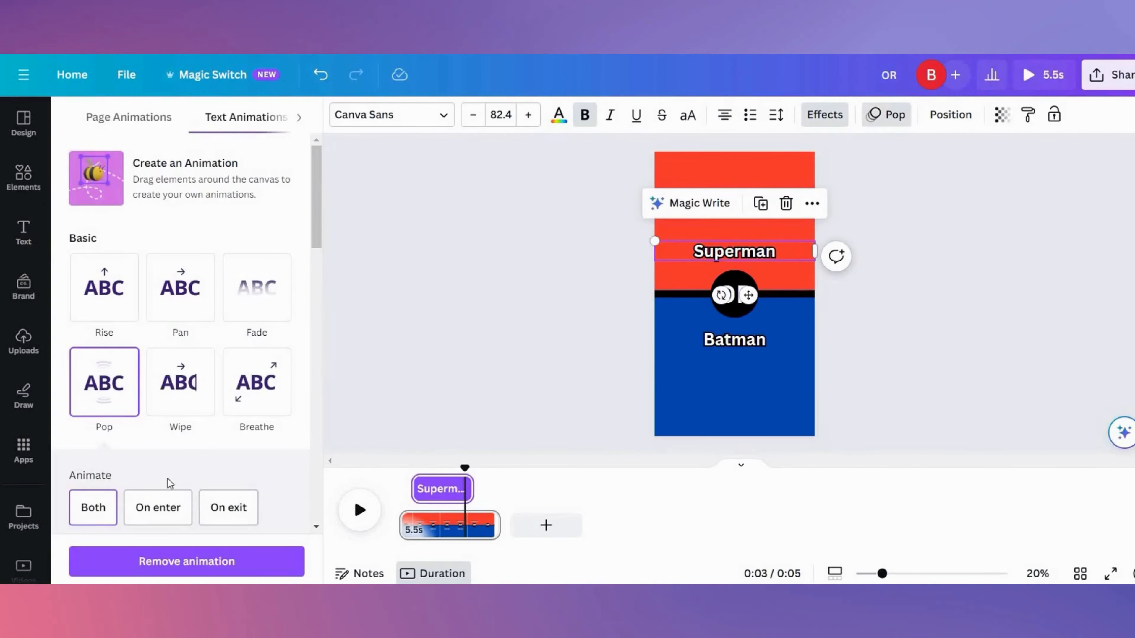
left_click(734, 294)
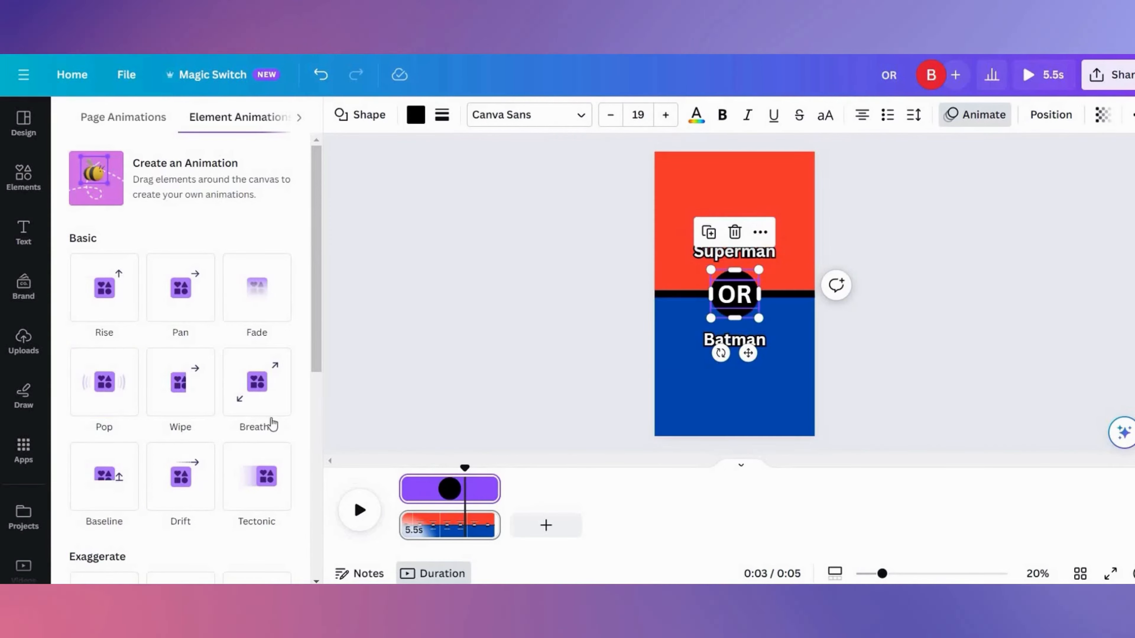
left_click(112, 393)
- Add heading texts reading 60% above and 40% below the OR circle
left_click(720, 305)
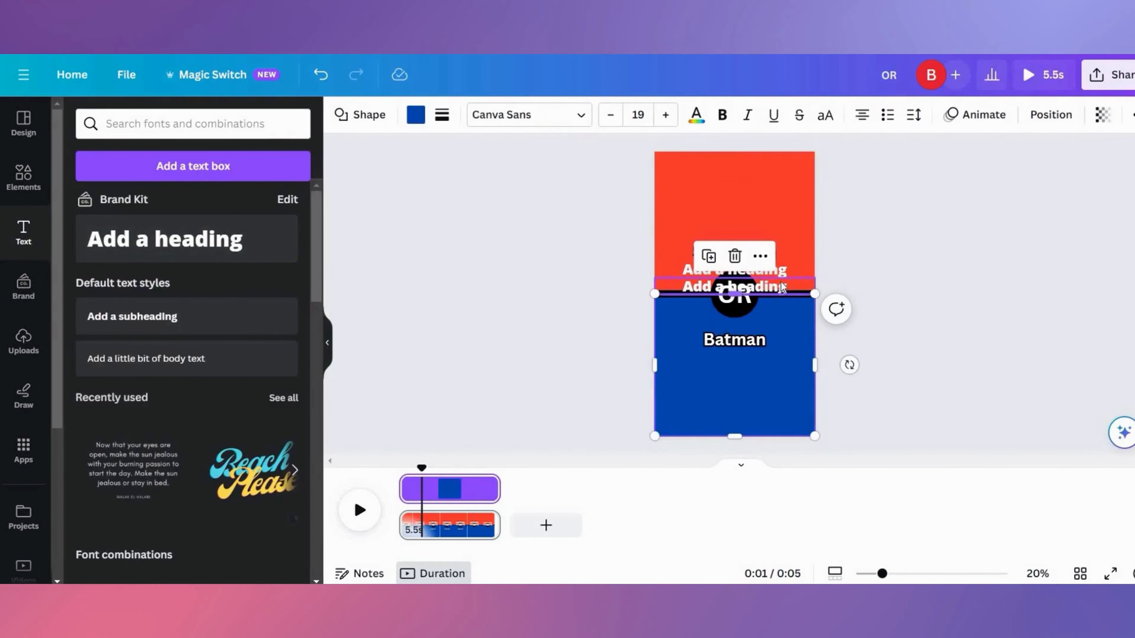
left_click_drag(779, 287, 780, 329)
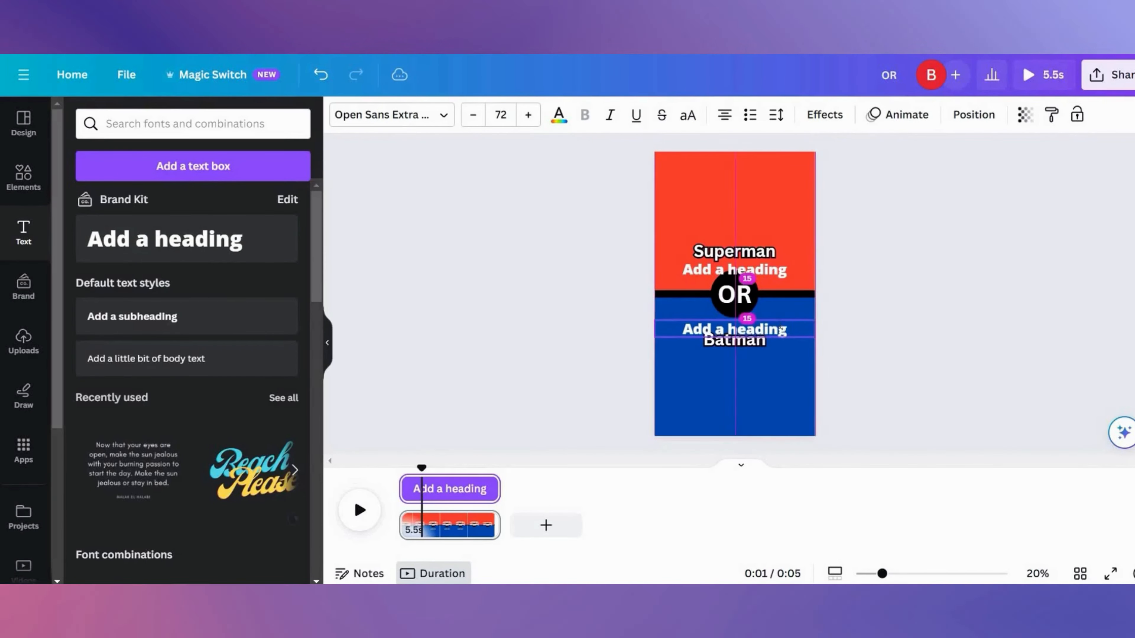
type("40%")
double_click(764, 270)
type("^0")
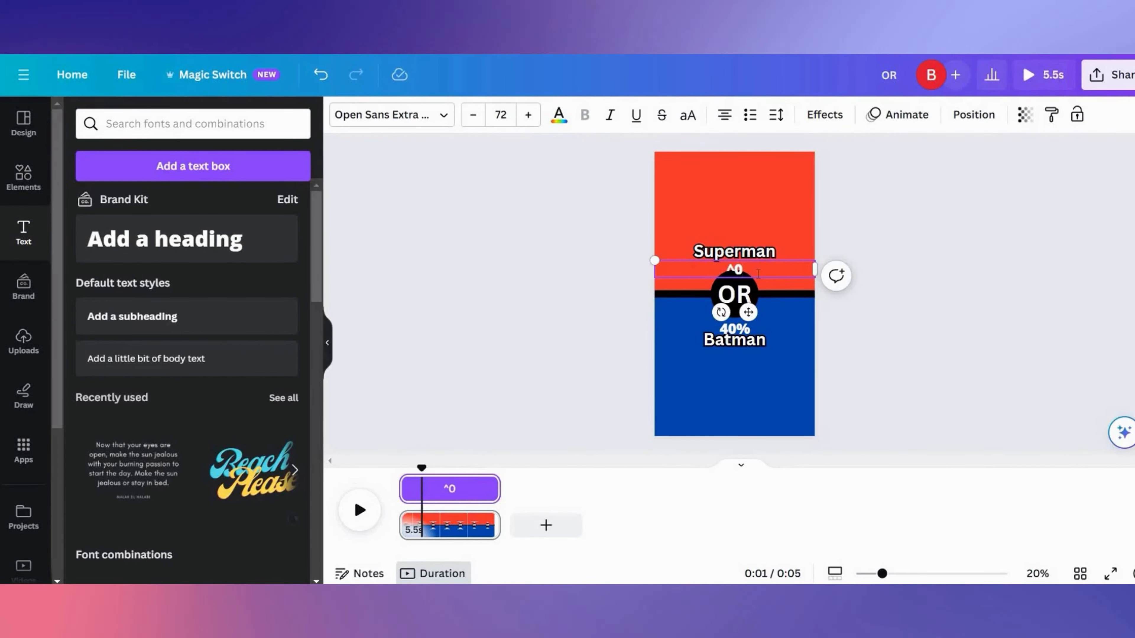
key("BackSpace")
key("BackSpace")
- Give the 60% text a black Outline effect and increase the outline thickness
left_click(825, 115)
left_click(257, 308)
left_click(280, 423)
left_click(120, 253)
left_click(142, 422)
left_click_drag(125, 398, 246, 398)
- Give the 40% text a black Outline effect
left_click(734, 330)
left_click(256, 304)
left_click(281, 422)
left_click(121, 252)
- Resize the 60% and 40% text boxes to enlarge the percentages to about 114 pt
left_click_drag(655, 320, 601, 315)
left_click_drag(601, 326, 649, 327)
left_click_drag(563, 266, 655, 266)
left_click(729, 327)
mouse_move(655, 316)
left_mouse_down()
mouse_move(621, 310)
mouse_move(655, 325)
mouse_move(610, 325)
mouse_move(655, 337)
left_mouse_up()
left_click(710, 344)
left_click(714, 250)
left_click_drag(654, 241, 595, 233)
left_click_drag(595, 247, 655, 247)
left_click(763, 262)
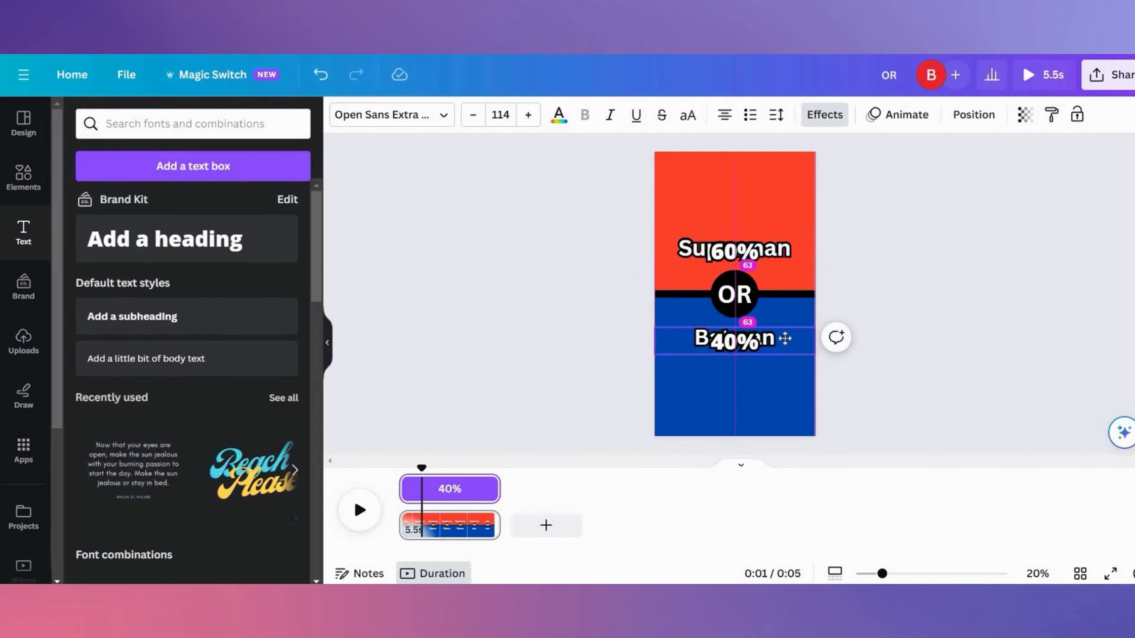
- Delay both percentage texts to appear near the end of the timeline and move 40% lower
left_click_drag(785, 338, 785, 339)
left_click_drag(401, 489, 465, 490)
left_click_drag(422, 469, 465, 468)
left_click_drag(755, 342, 755, 363)
left_click(715, 338)
left_click_drag(499, 489, 458, 469)
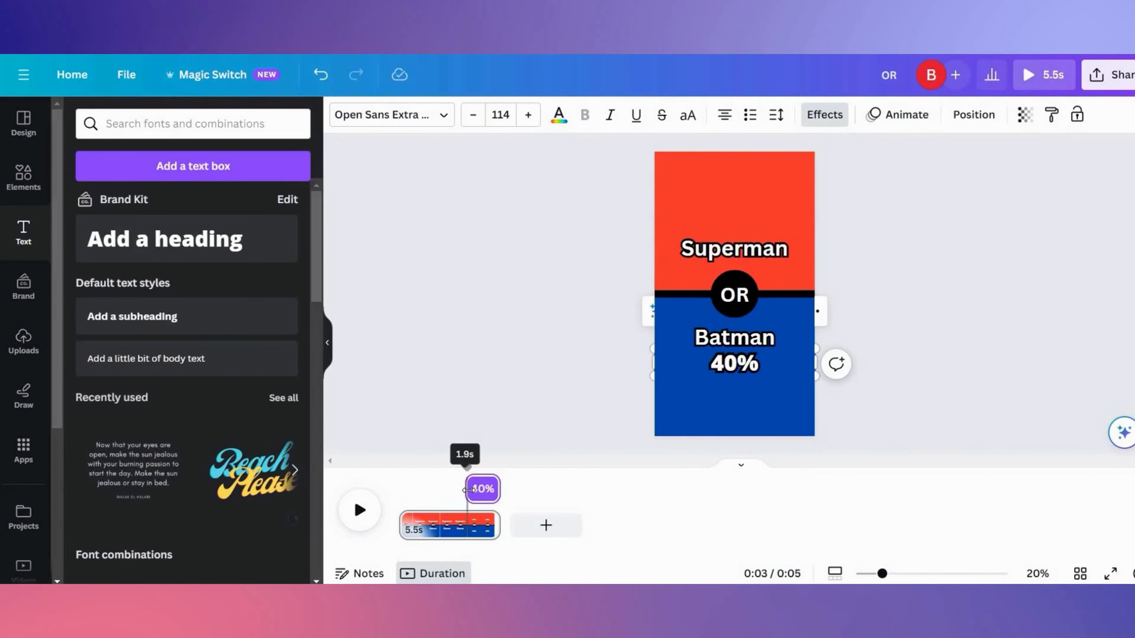
mouse_move(467, 468)
left_mouse_down()
mouse_move(446, 469)
mouse_move(472, 468)
left_mouse_up()
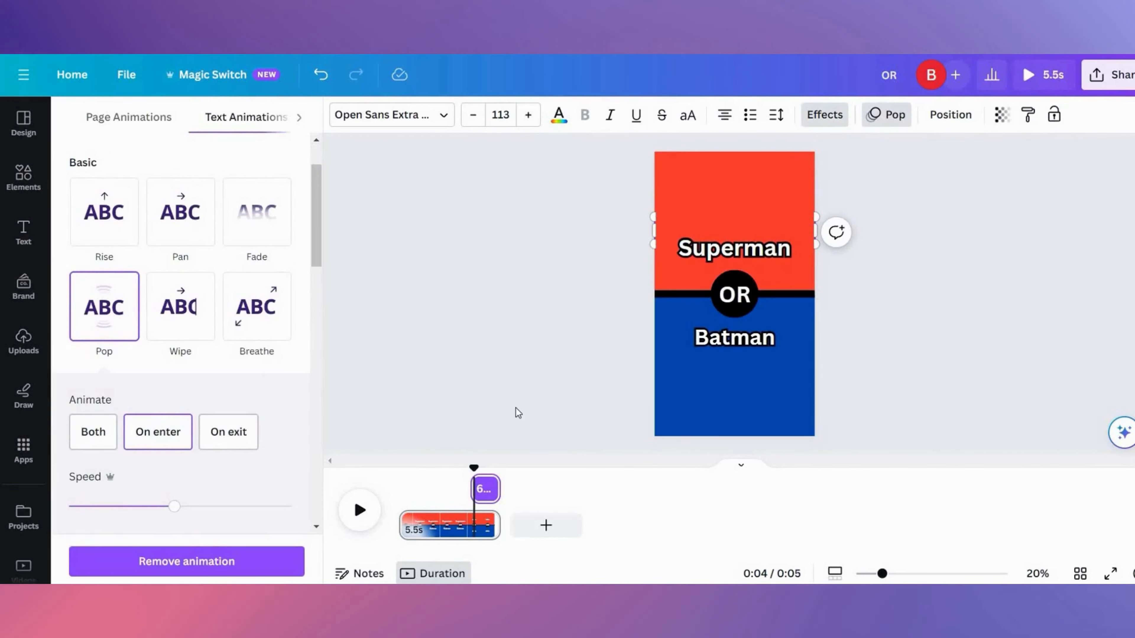
- Apply the Pop text animation to the 40% text
left_click(735, 364)
left_click(104, 307)
mouse_move(474, 468)
left_mouse_down()
mouse_move(428, 468)
mouse_move(474, 468)
left_mouse_up()
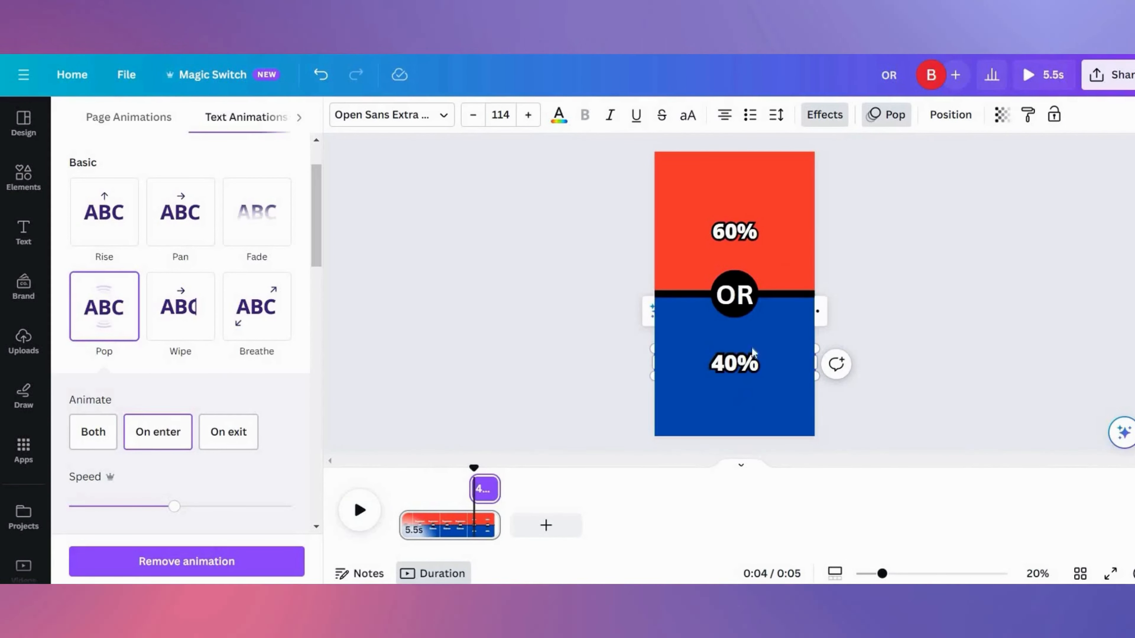
- Colour the 40% text red
left_click(559, 115)
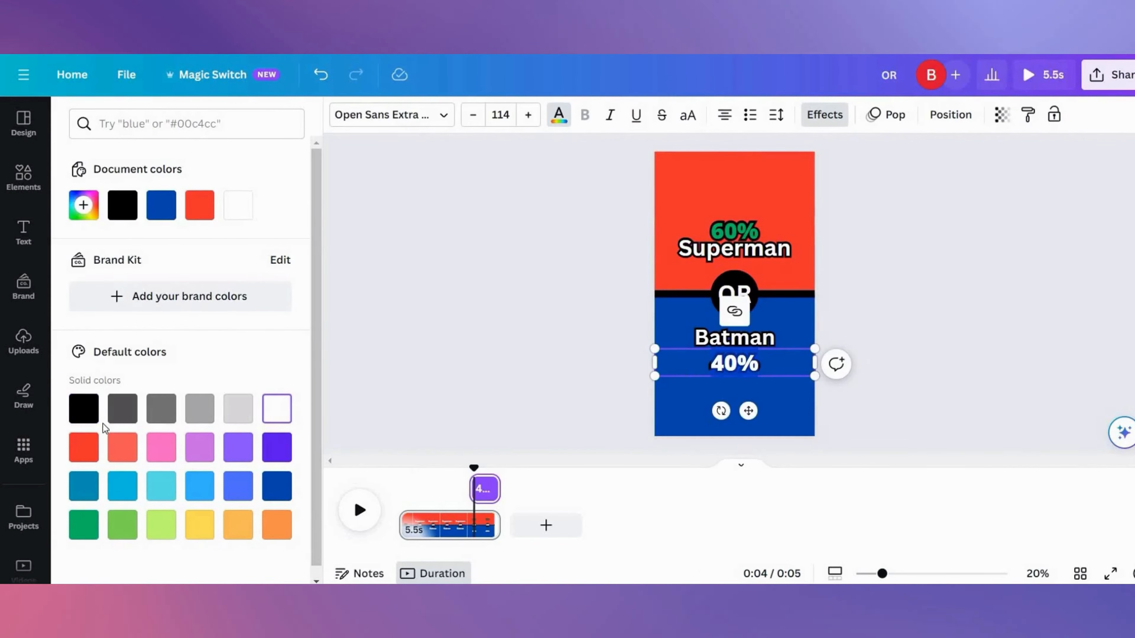
left_click(84, 447)
left_click(782, 390)
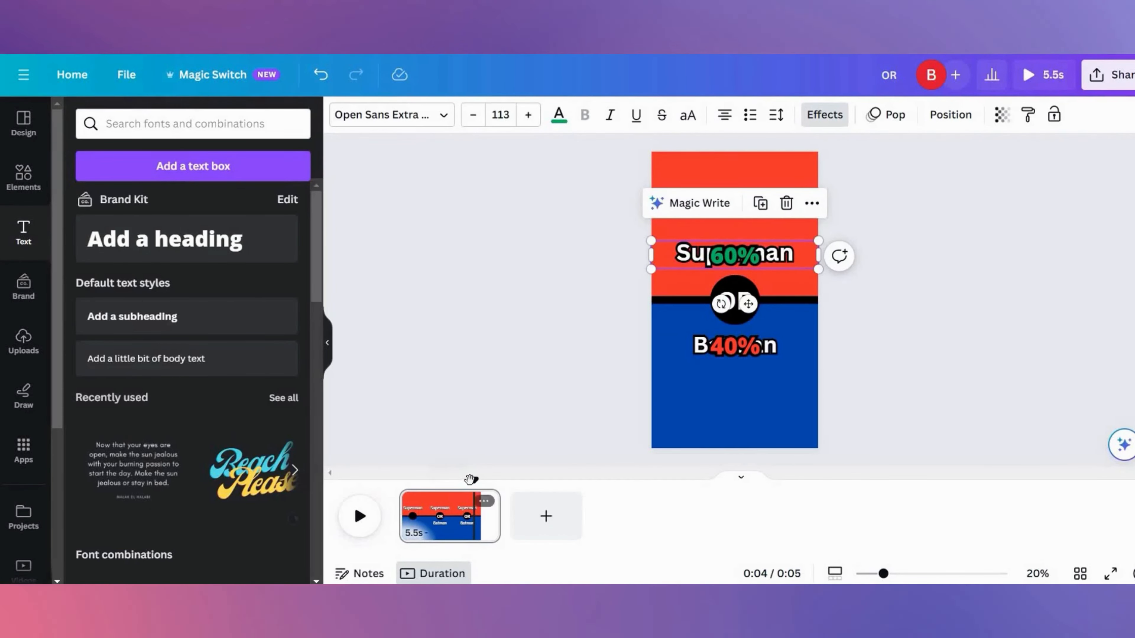
- Preview the video and set the Superman text's Pop animation to play on both enter and exit
left_click(342, 518)
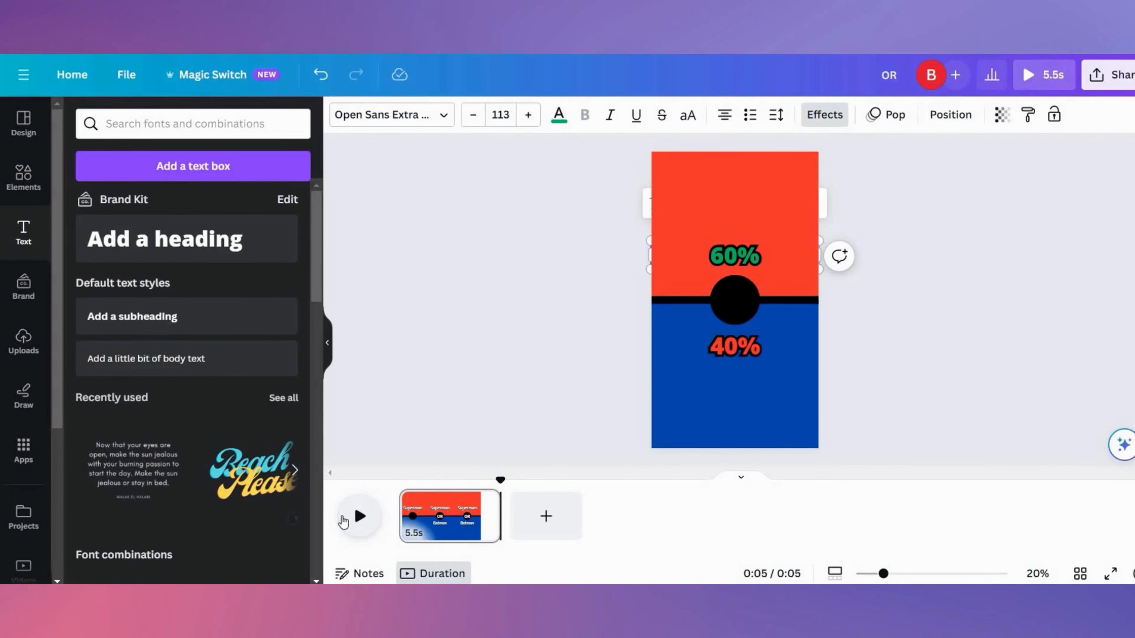
mouse_move(500, 481)
left_mouse_down()
mouse_move(441, 483)
mouse_move(498, 481)
mouse_move(484, 478)
left_mouse_up()
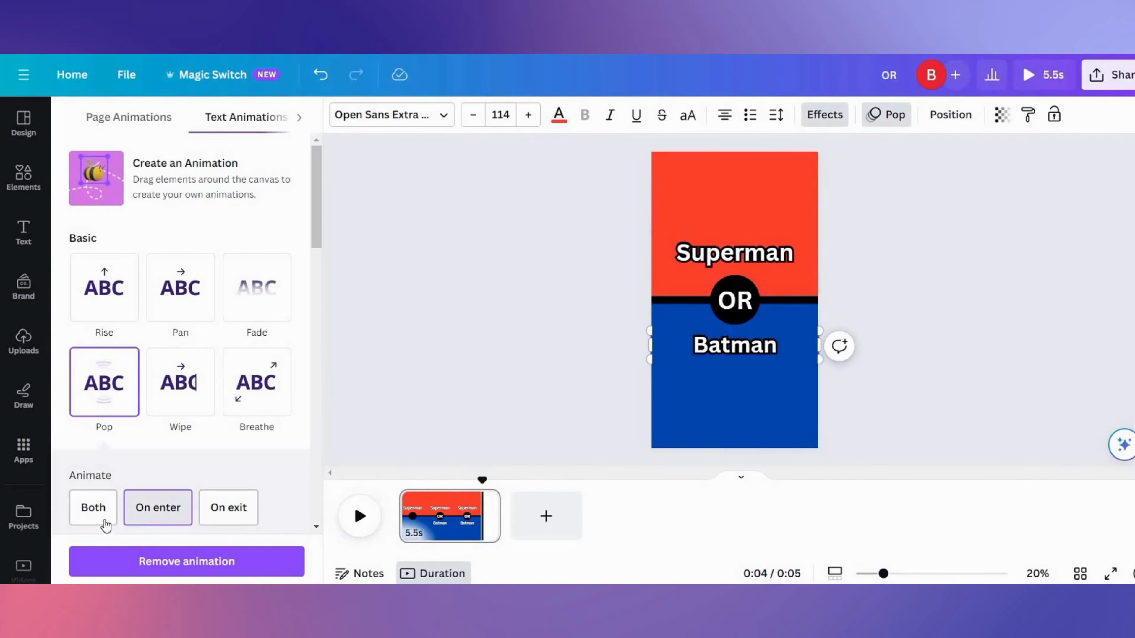
left_click(92, 507)
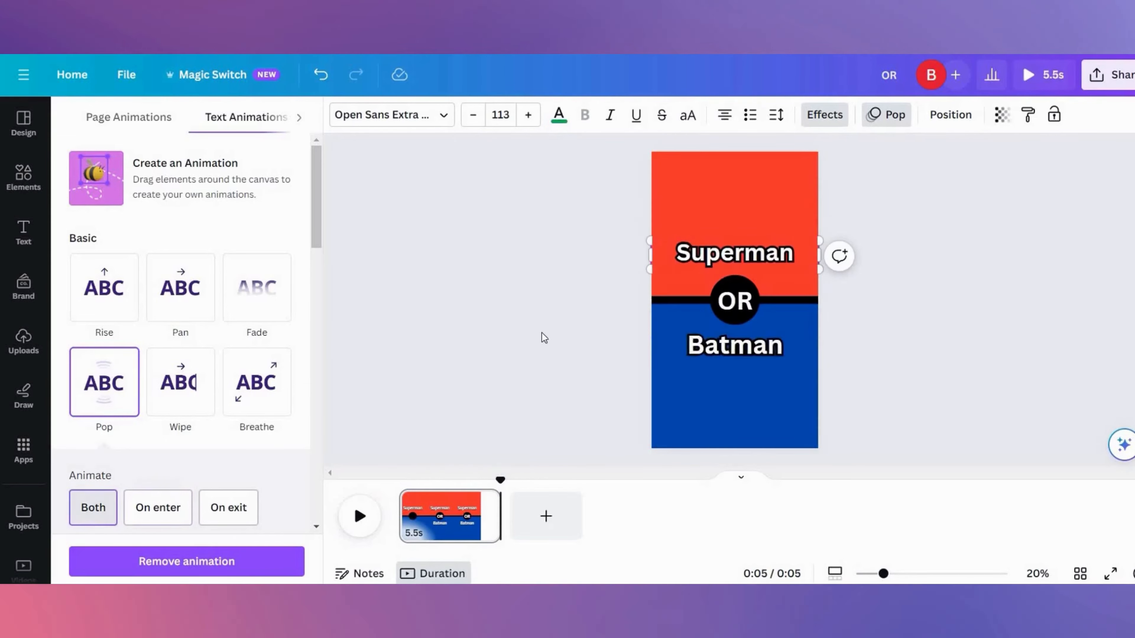
- Open Bulk create, choose to enter data manually, and clear the sample data table
left_click(23, 449)
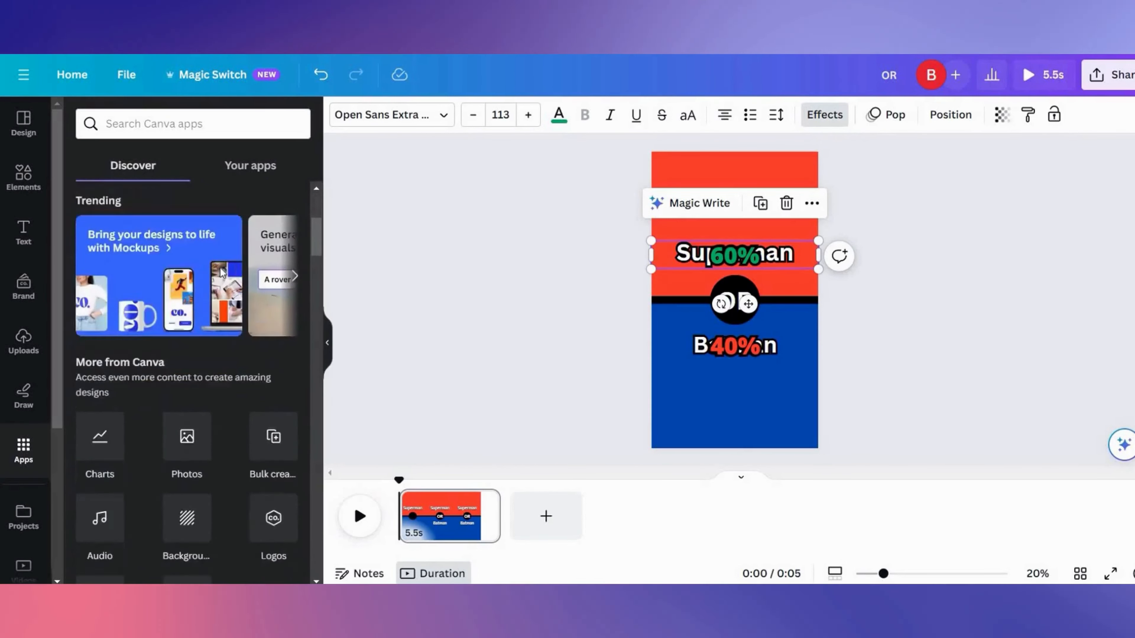
scroll(221, 273, "down", 3)
left_click(263, 324)
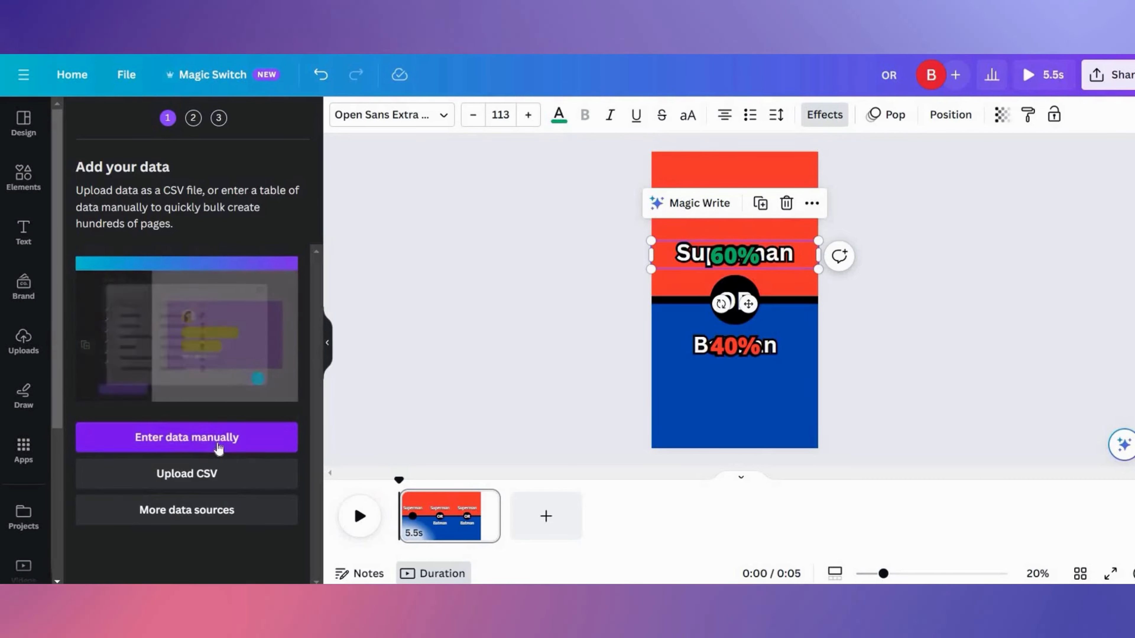
left_click(218, 447)
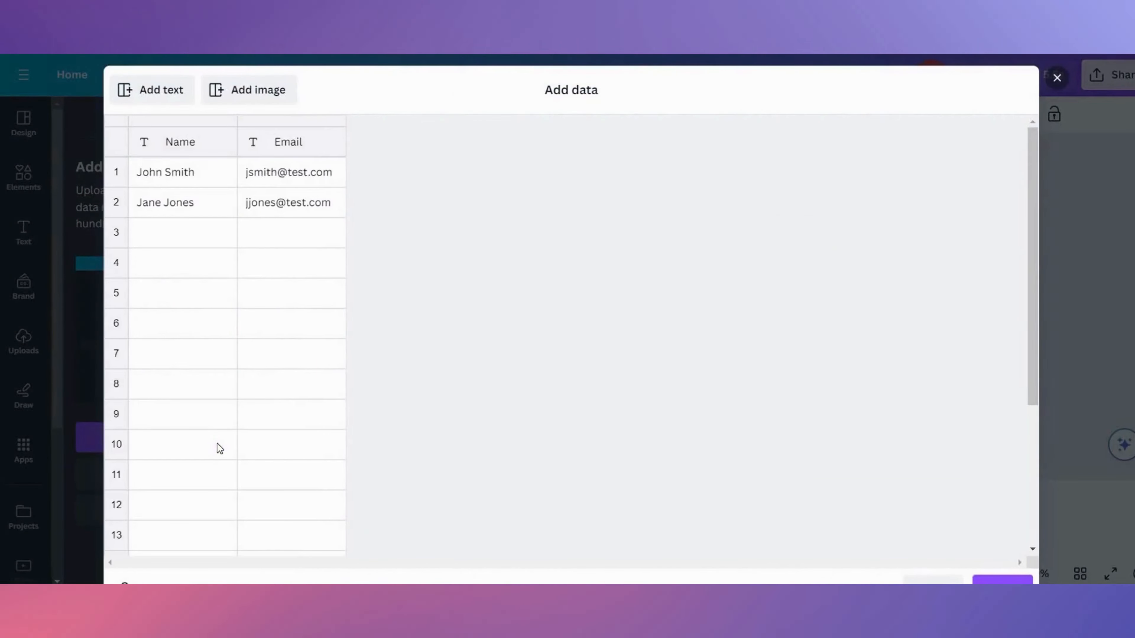
scroll(217, 447, "down", 5)
left_click(167, 549)
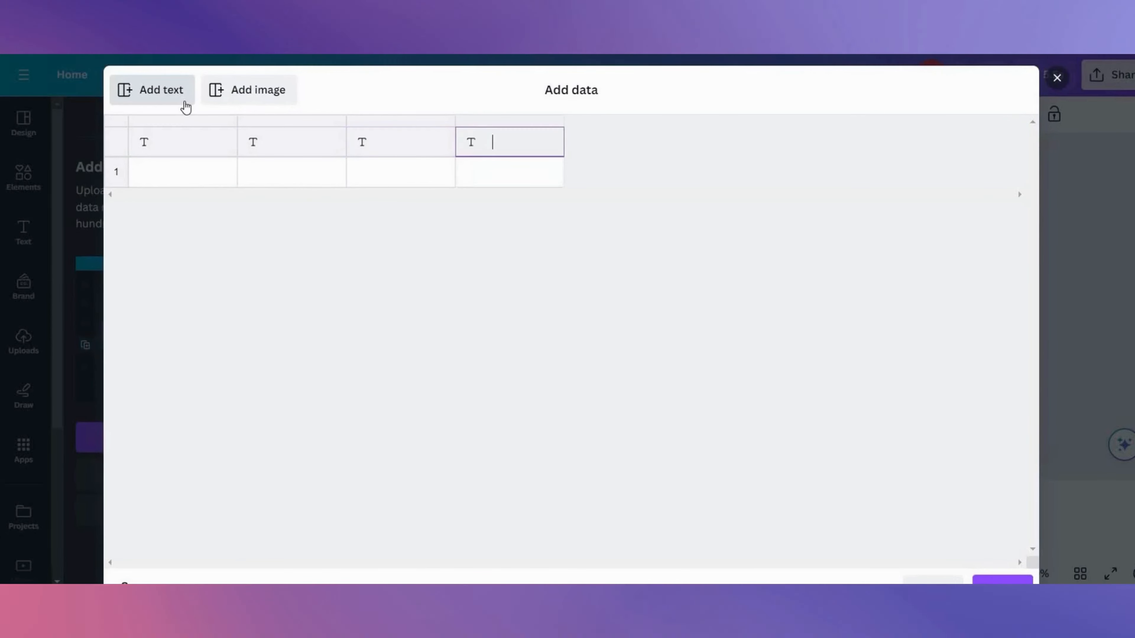
- Copy the superhero table from ChatGPT, paste it into the Bulk create data table, and confirm with Done
left_click_drag(287, 248, 742, 452)
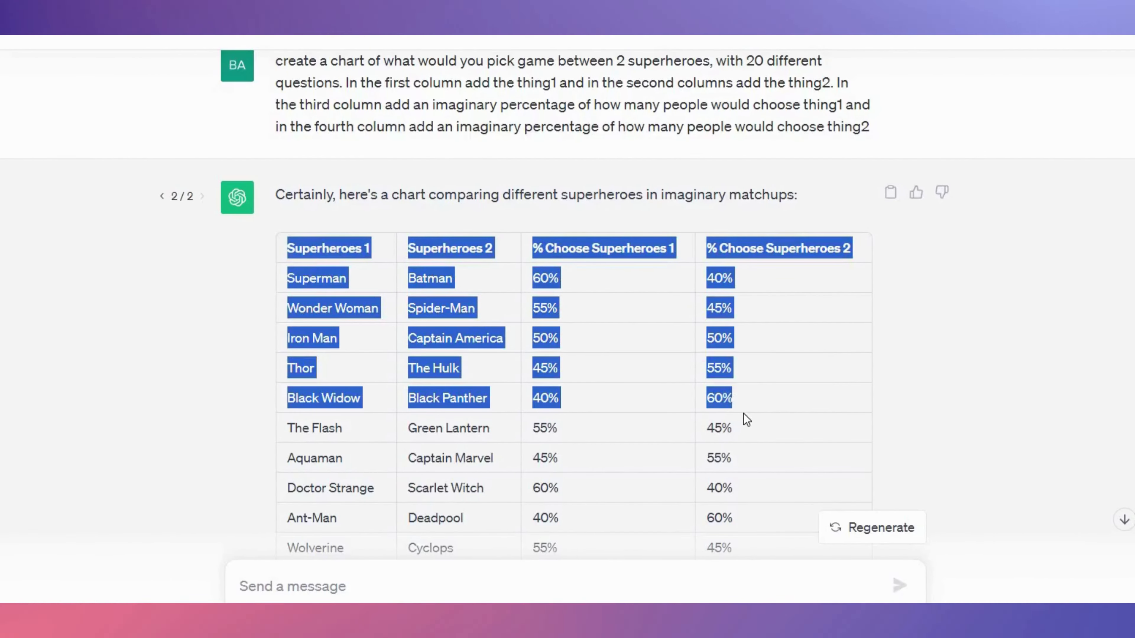
scroll(742, 457, "down", 4)
right_click(737, 448)
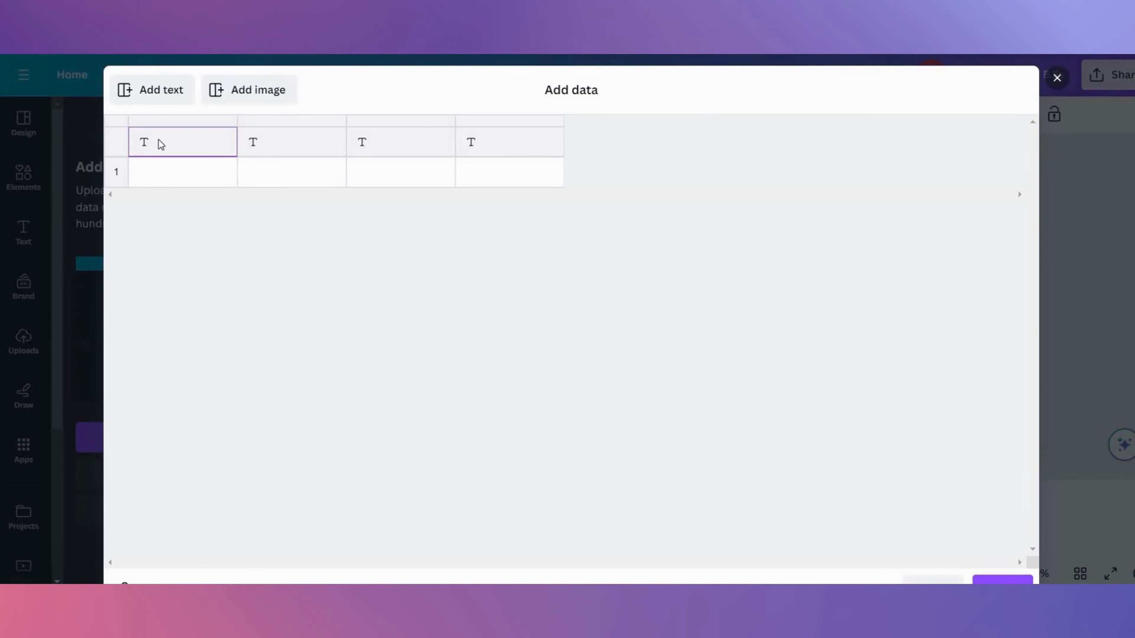
right_click(158, 144)
key("Escape")
key("ctrl+v")
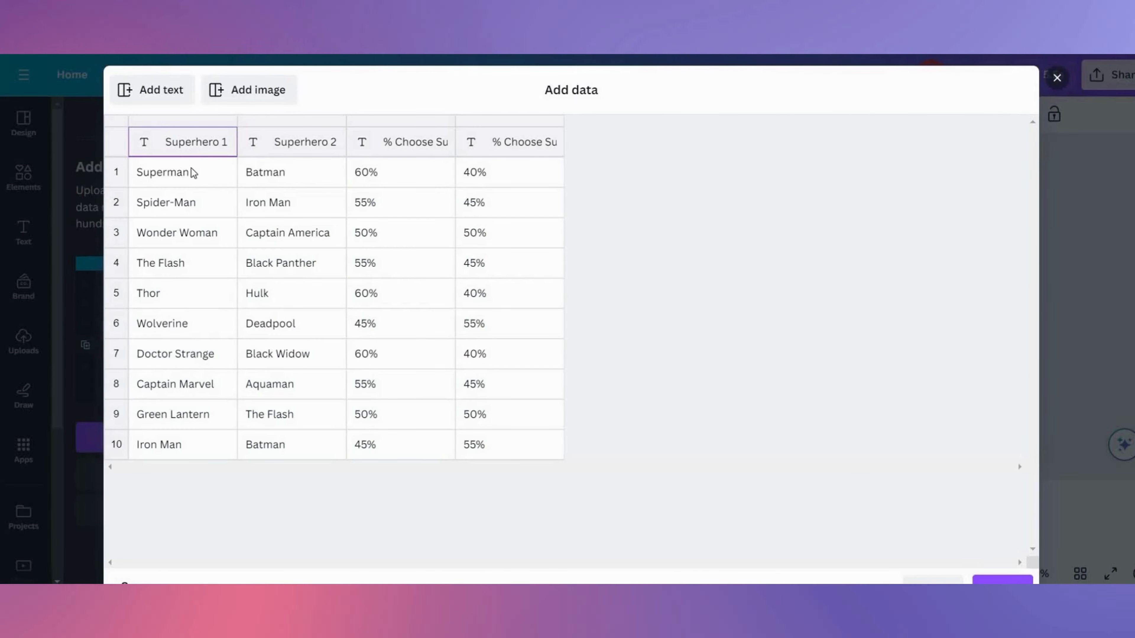
scroll(469, 275, "down", 1)
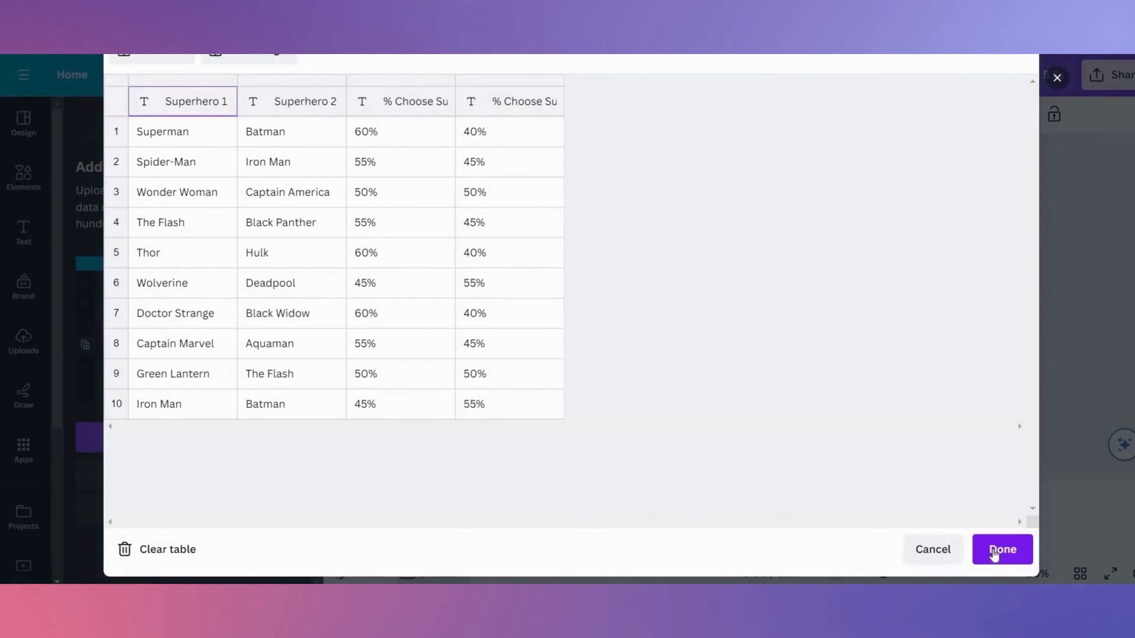
left_click(995, 555)
- Move the 60% text above Superman and connect the Superman text to the Superhero 1 data field
left_click_drag(755, 255, 755, 237)
left_click(783, 260)
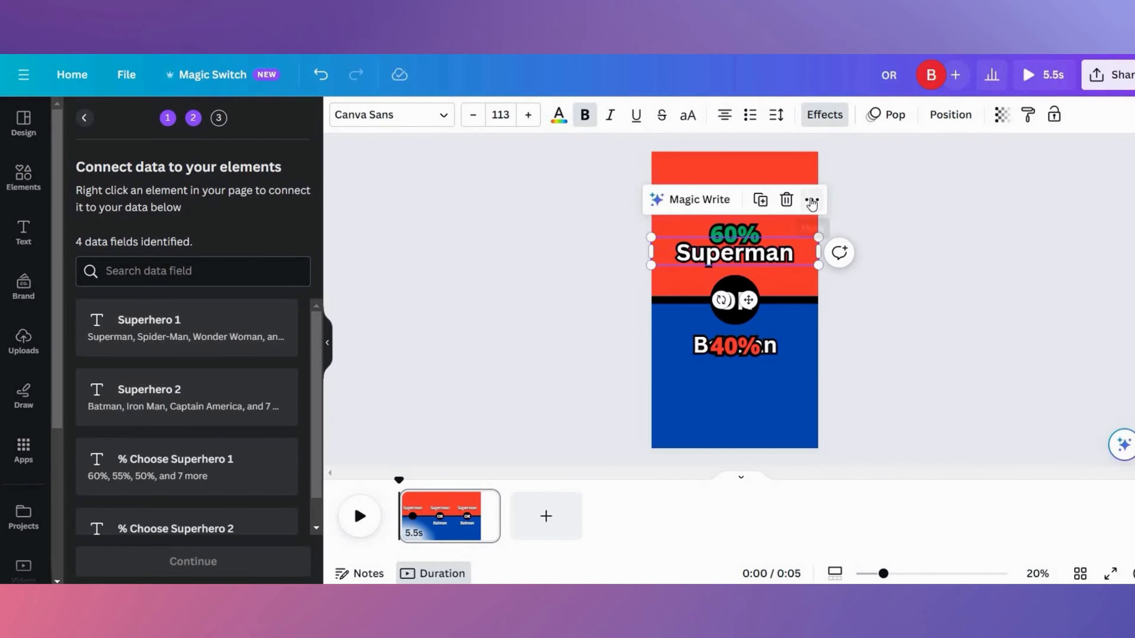
left_click(812, 201)
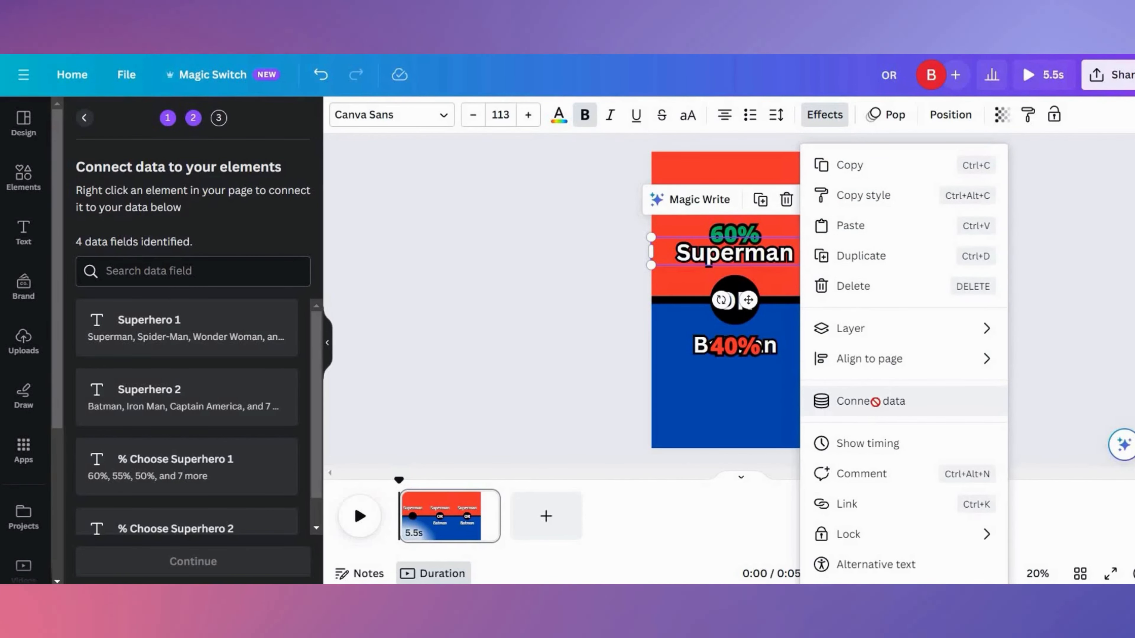
left_click(875, 401)
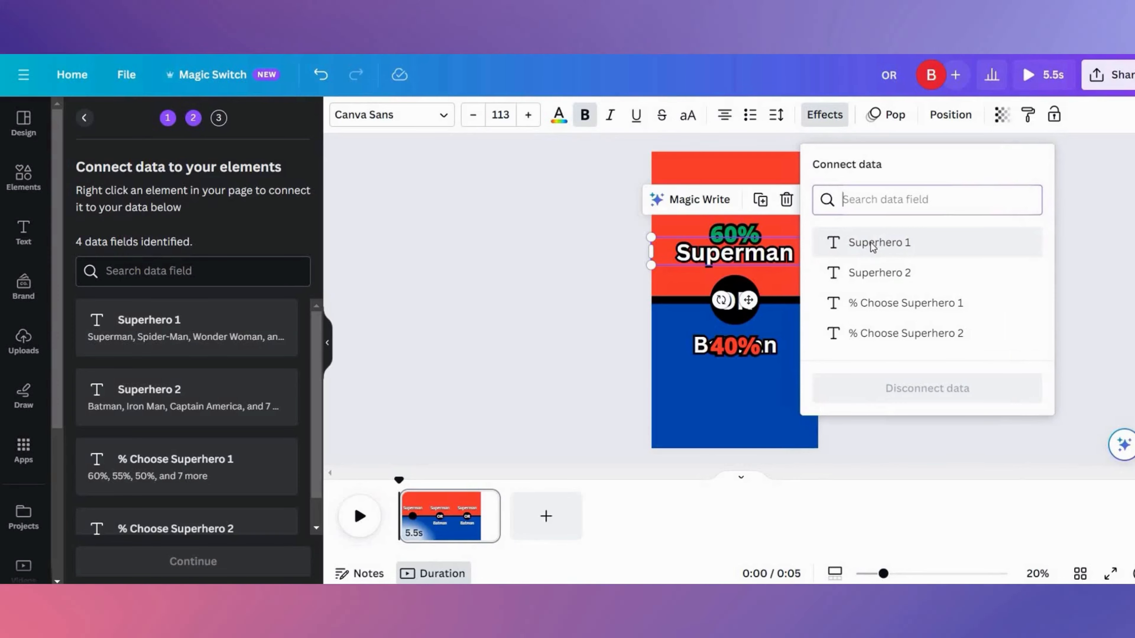
left_click(873, 245)
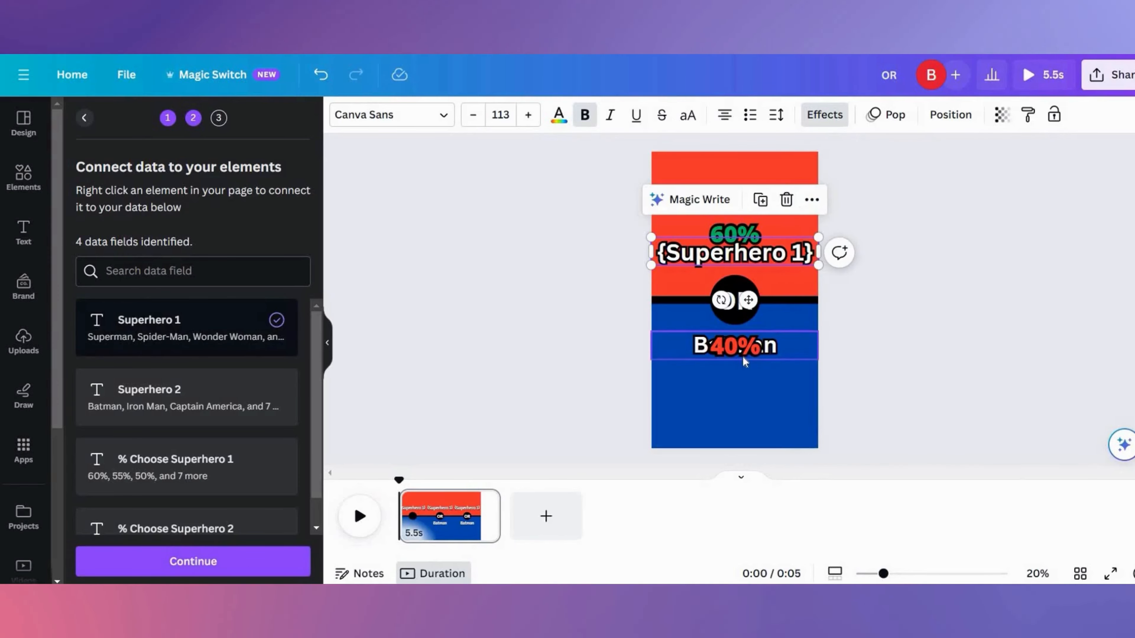
- Move the 40% text below Batman and connect the Batman text to the Superhero 2 data field
left_click_drag(743, 358, 743, 378)
left_click(792, 339)
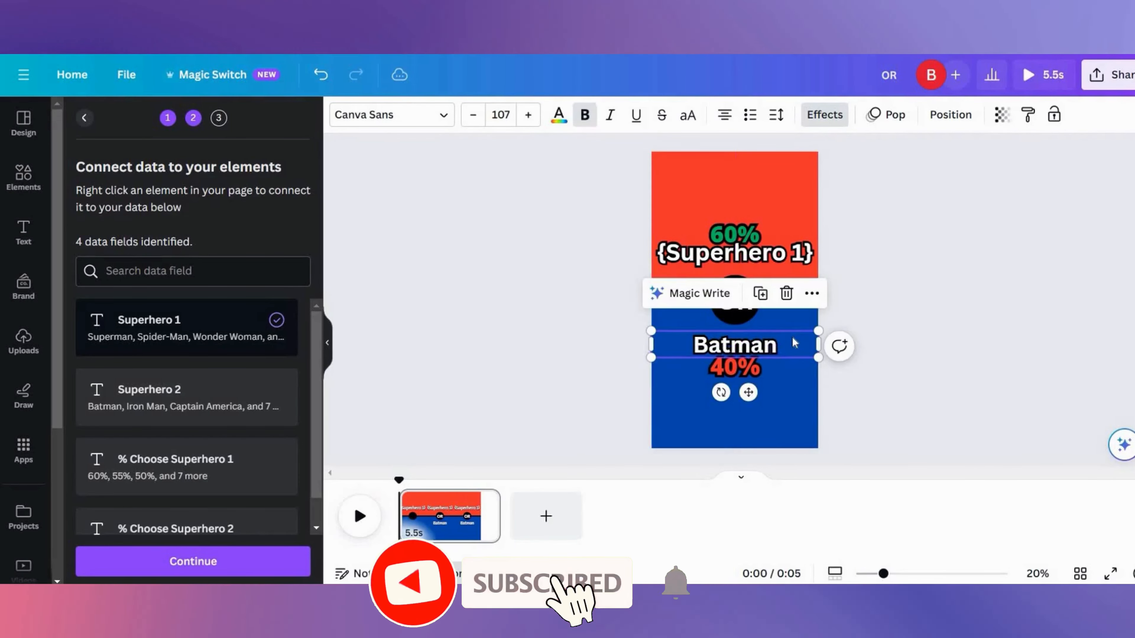
right_click(794, 342)
left_click(862, 398)
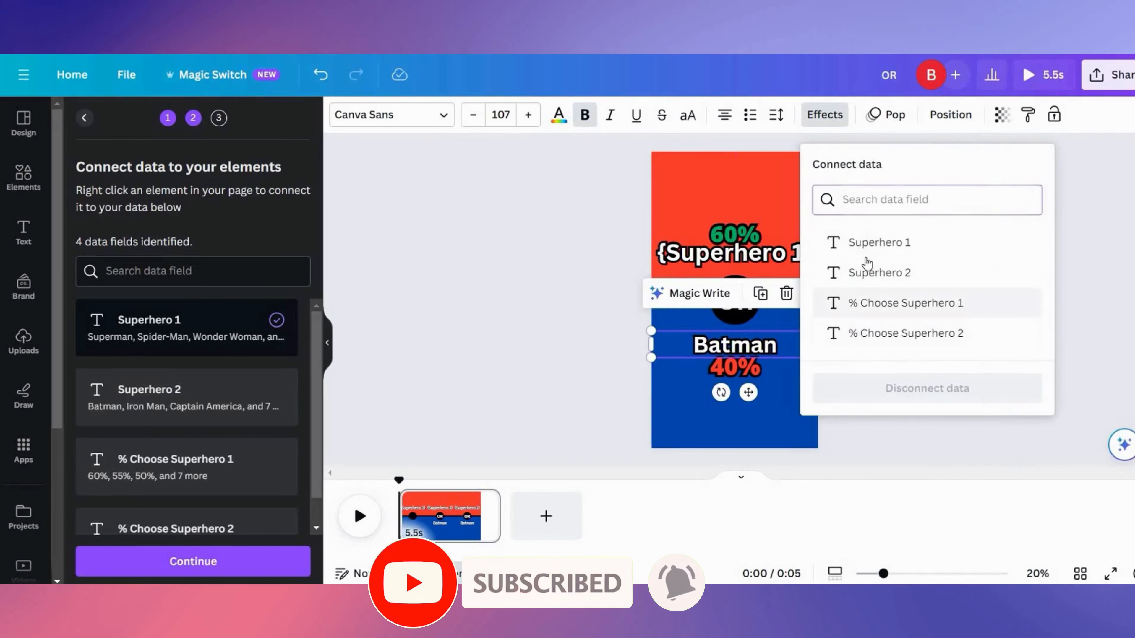
left_click(867, 275)
- Connect the 60% text to the % Choose Superhero 1 data field
left_click(739, 237)
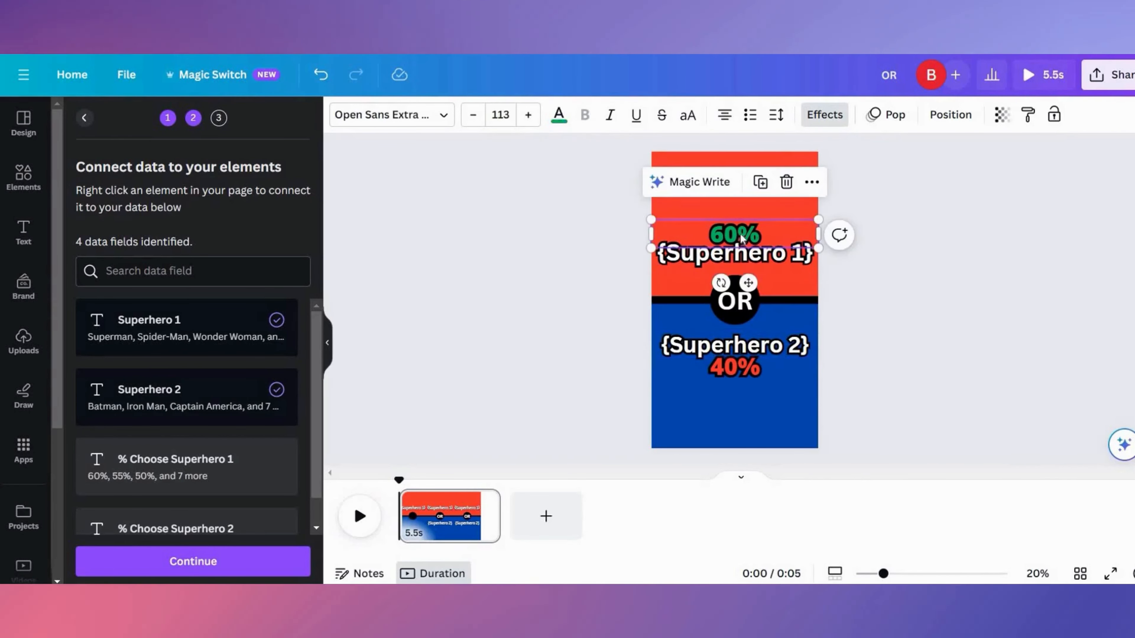
left_click(812, 182)
left_click(863, 401)
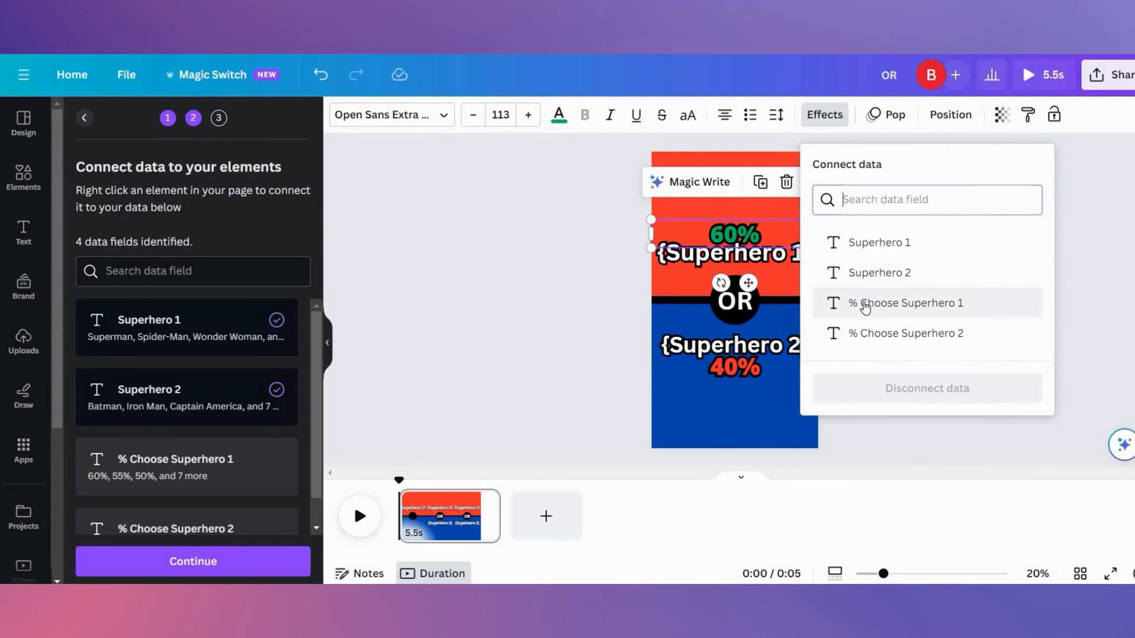
left_click(866, 308)
- Connect the 40% text to the % Choose Superhero 2 data field
left_click(768, 367)
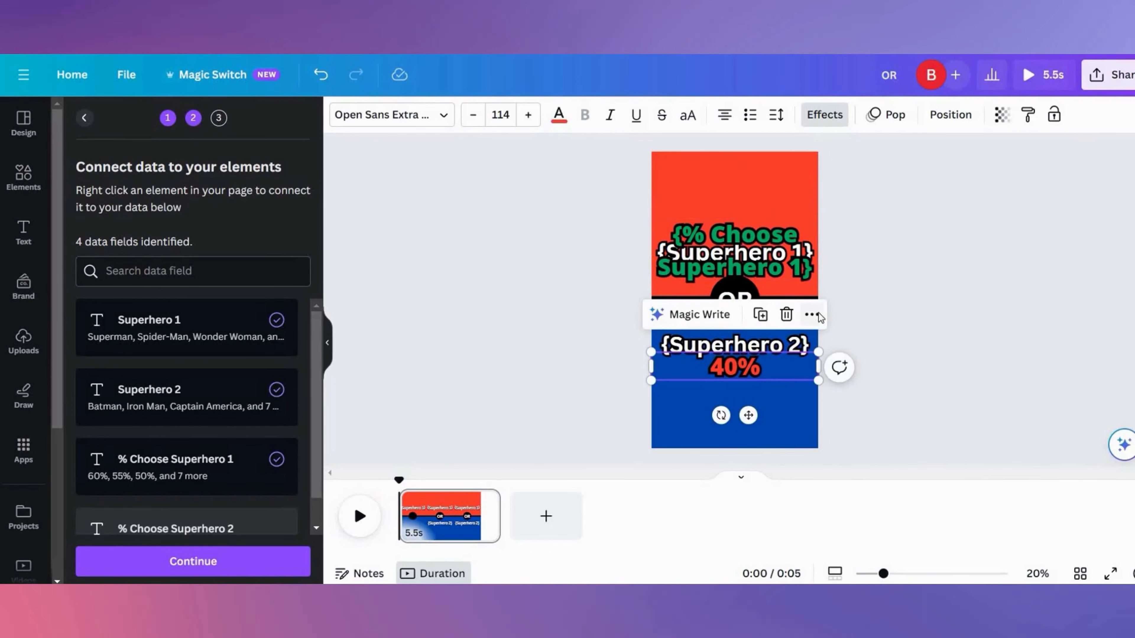
left_click(816, 316)
left_click(884, 393)
left_click(879, 335)
mouse_move(317, 385)
left_mouse_down()
mouse_move(318, 406)
mouse_move(317, 384)
left_mouse_up()
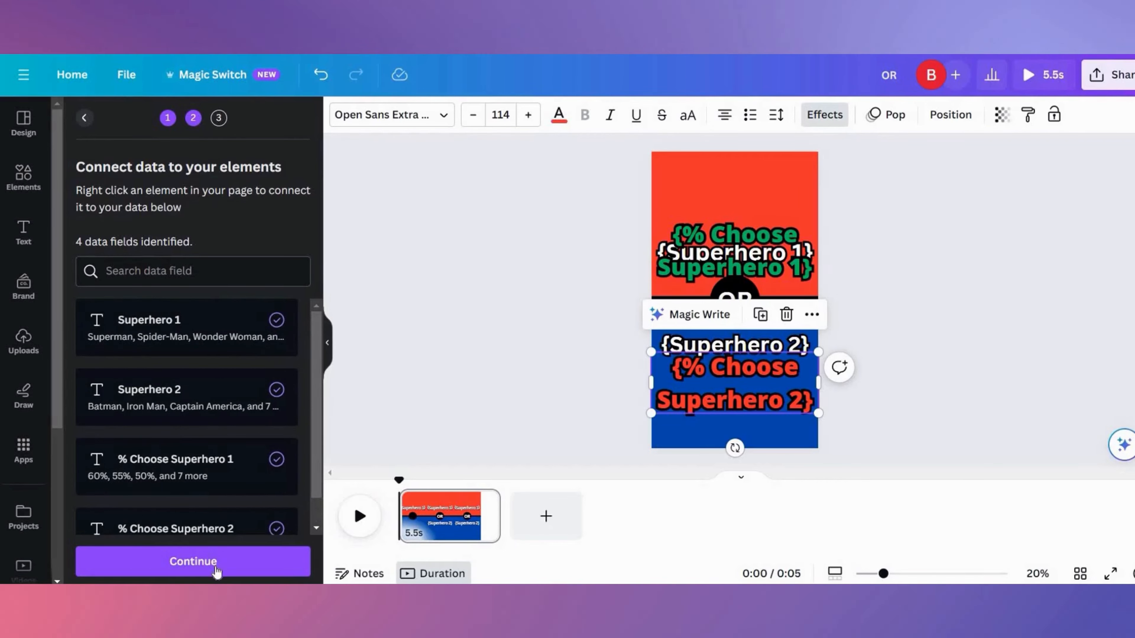
- Continue to apply the data and generate 10 designs from all rows
left_click(216, 572)
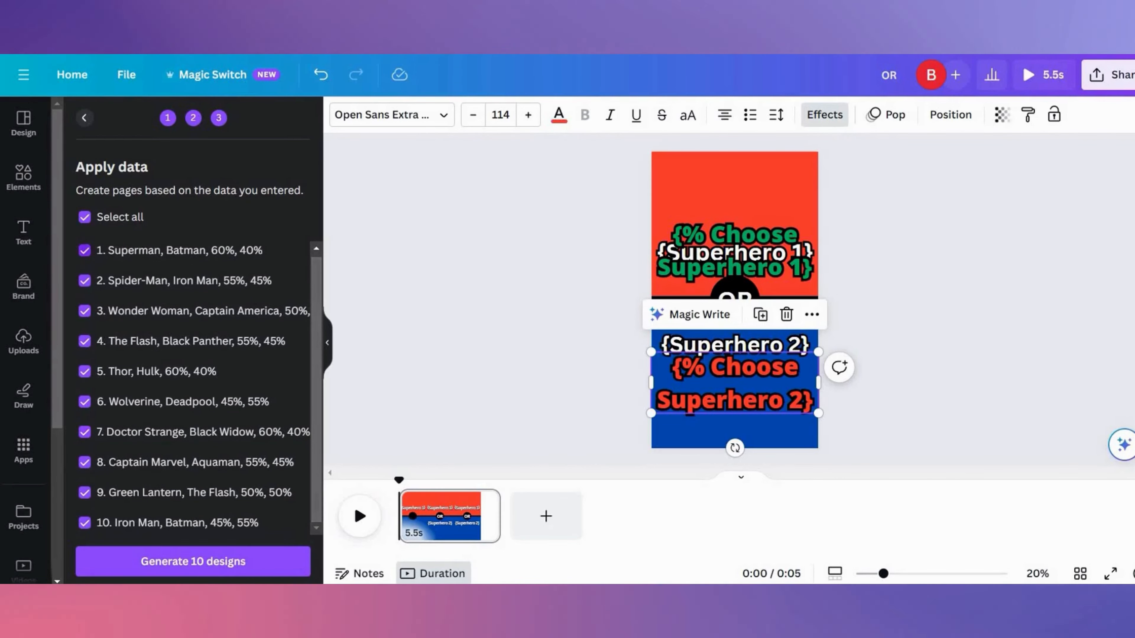
left_click(212, 563)
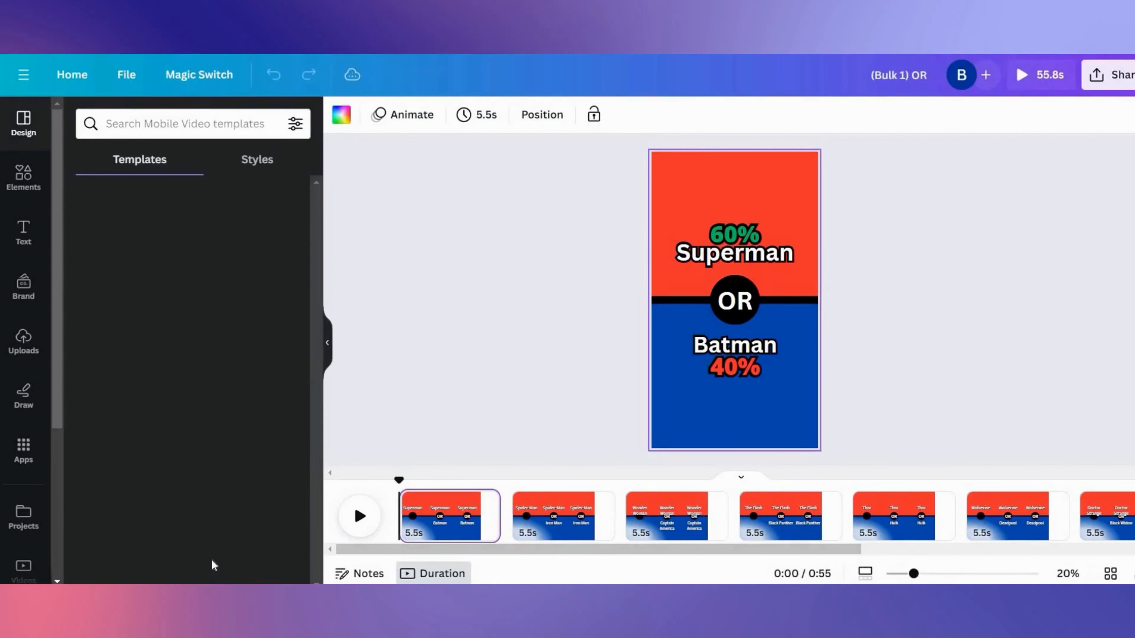
left_click(511, 484)
mouse_move(510, 483)
left_mouse_down()
mouse_move(820, 479)
mouse_move(447, 480)
mouse_move(514, 481)
left_mouse_up()
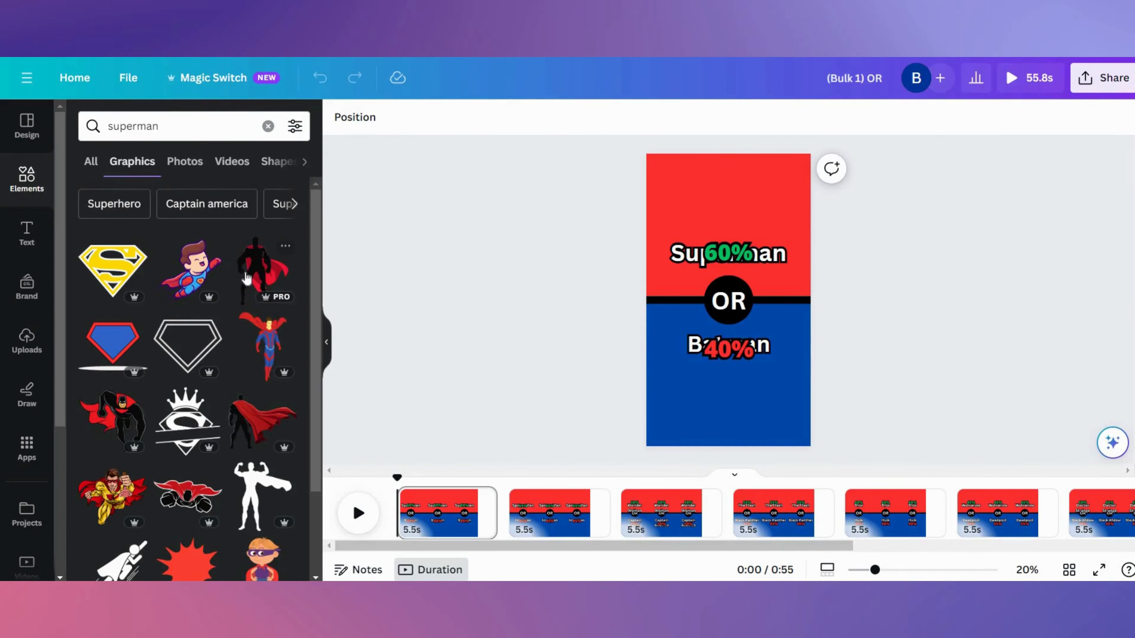
- Move the superhero silhouette graphic up to the top of the red half above the Superman text
left_click(247, 278)
left_click(726, 325)
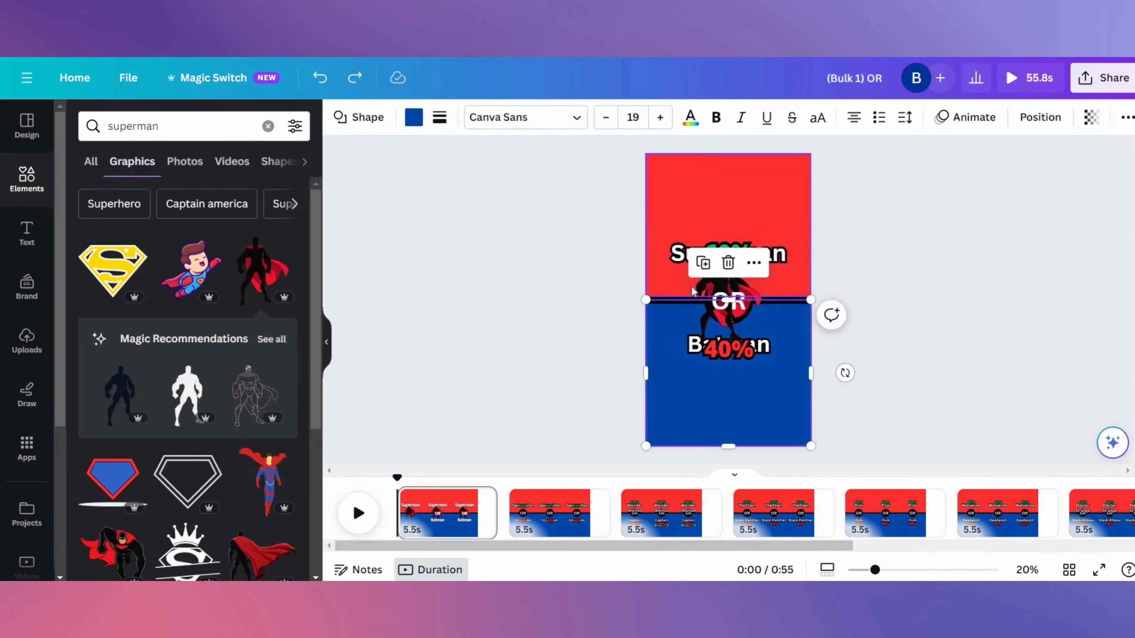
left_click_drag(710, 293, 704, 182)
- Search the elements for batman and place a Batman graphic in the blue half below the Batman text
left_click_drag(165, 126, 90, 128)
type("ba")
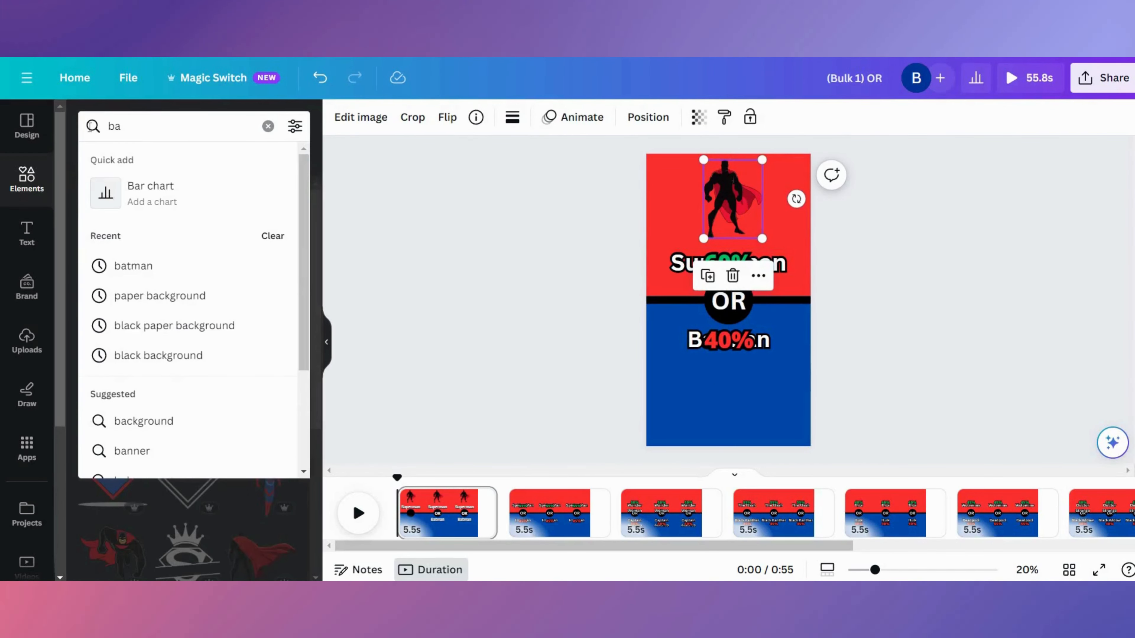
type("tman")
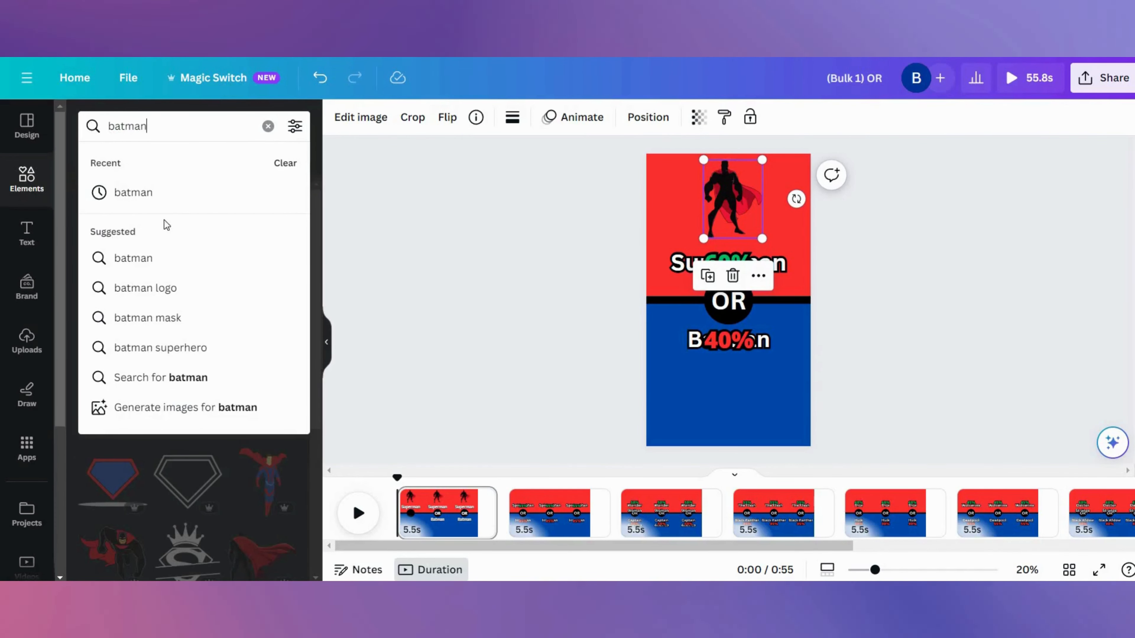
key("Return")
left_click(190, 273)
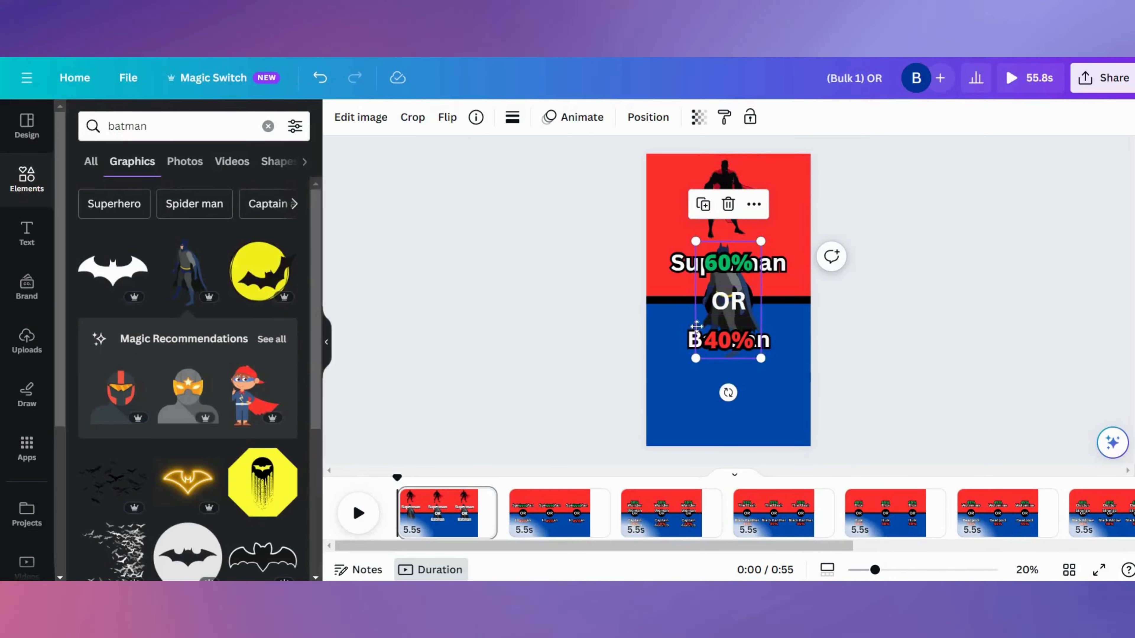
left_click_drag(712, 407, 720, 414)
left_click_drag(769, 338, 751, 373)
left_click_drag(728, 413, 734, 393)
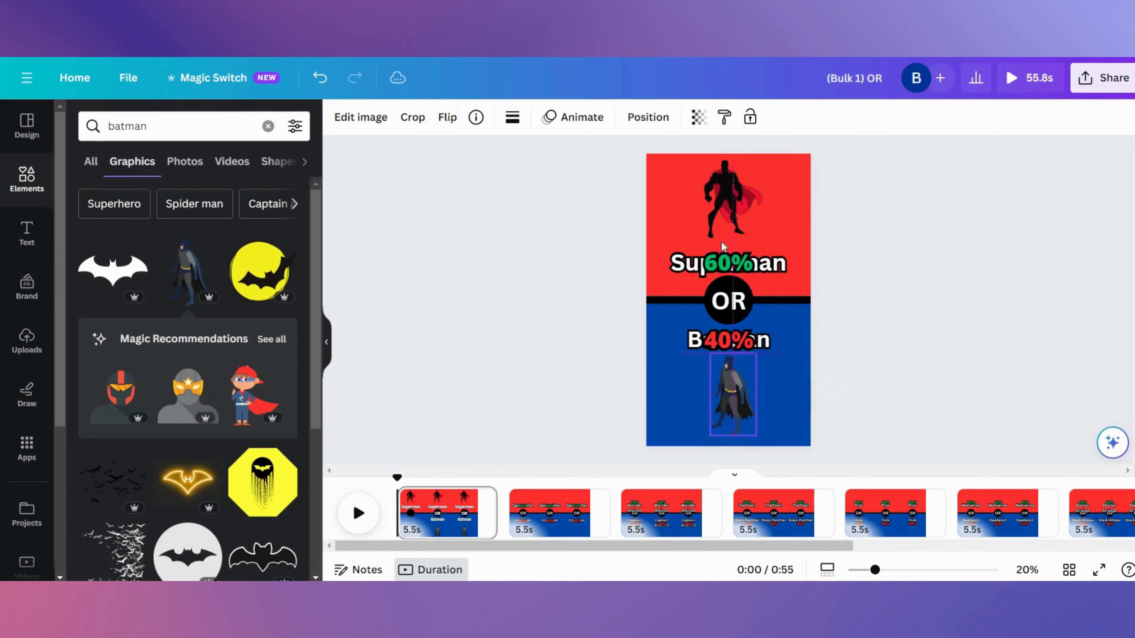
- Open AI Image Generation and switch the model to DreamShaper v7
left_click(849, 246)
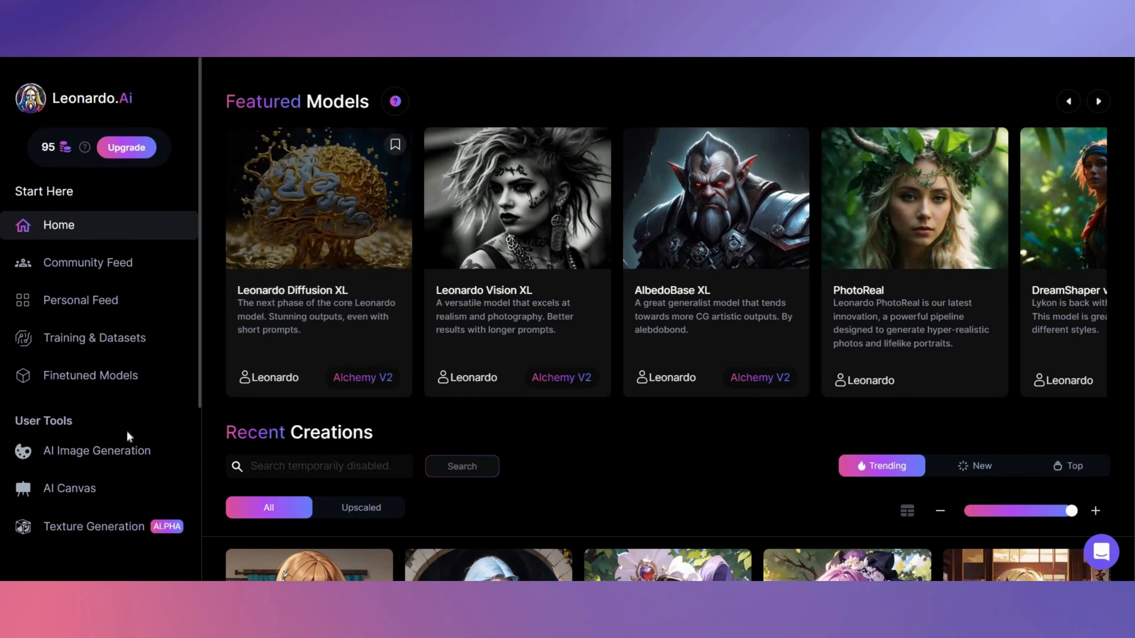
left_click(122, 449)
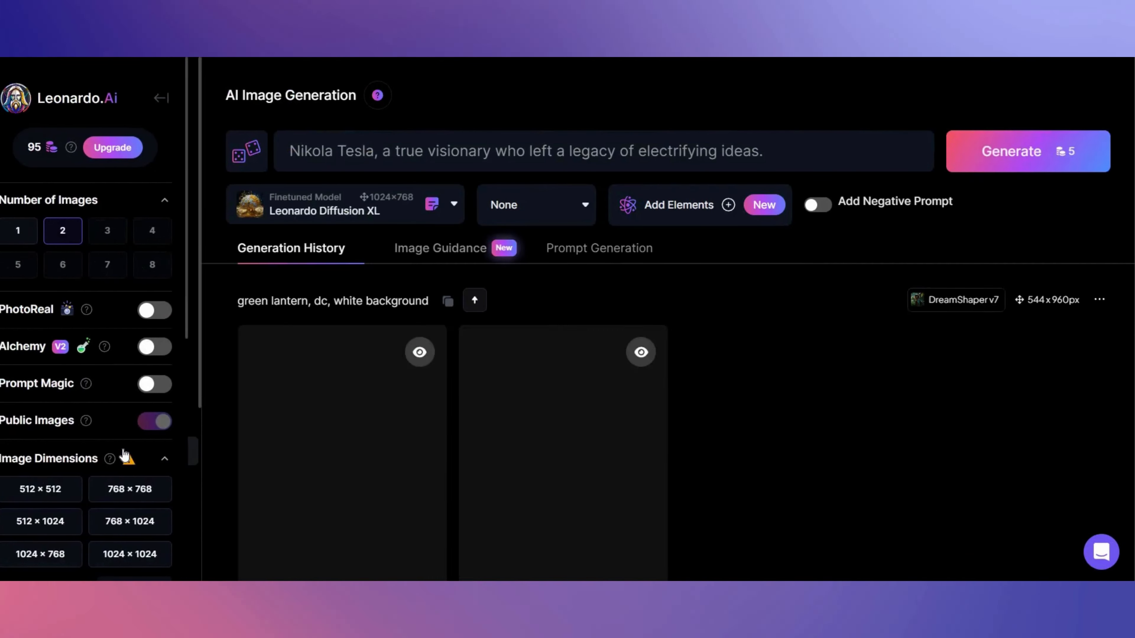
scroll(89, 304, "down", 8)
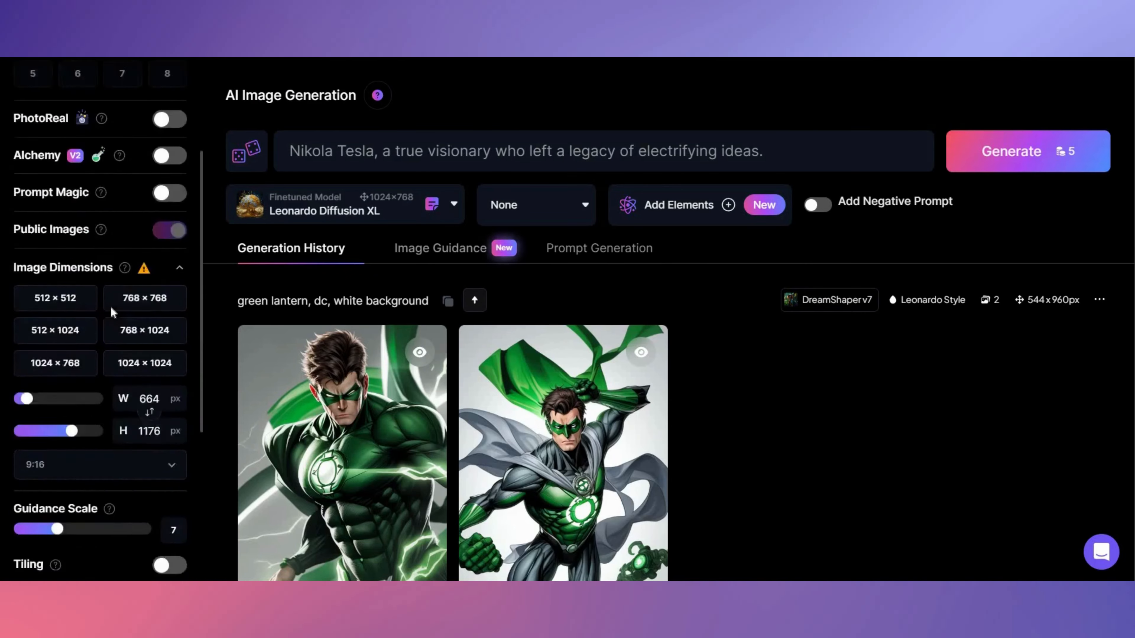
left_click(102, 287)
scroll(102, 286, "up", 8)
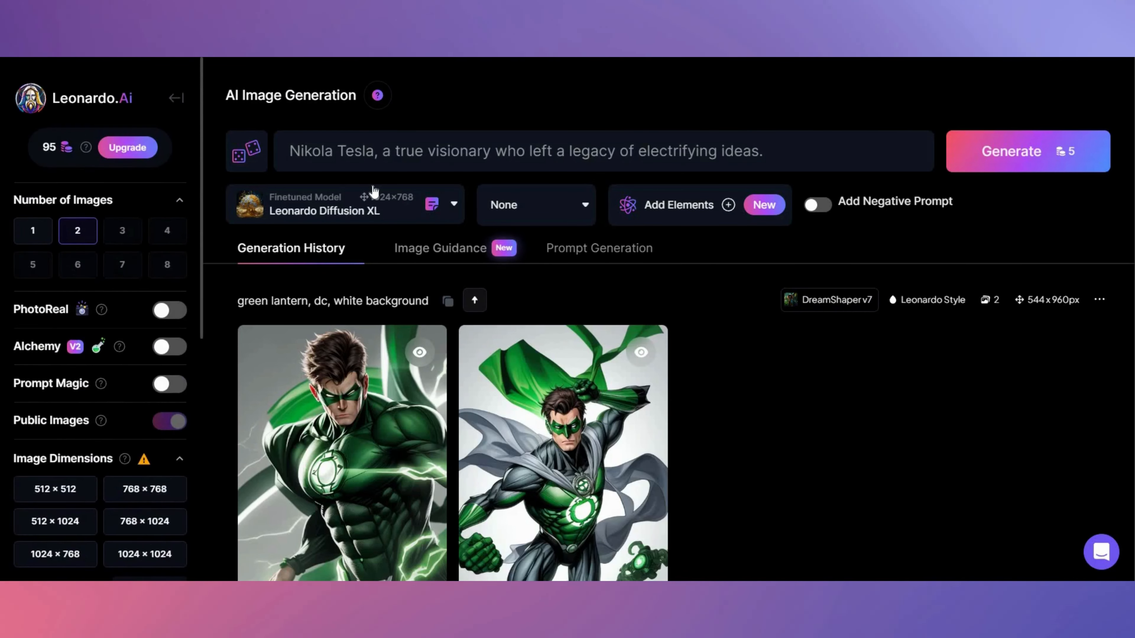
left_click(358, 204)
left_click(275, 330)
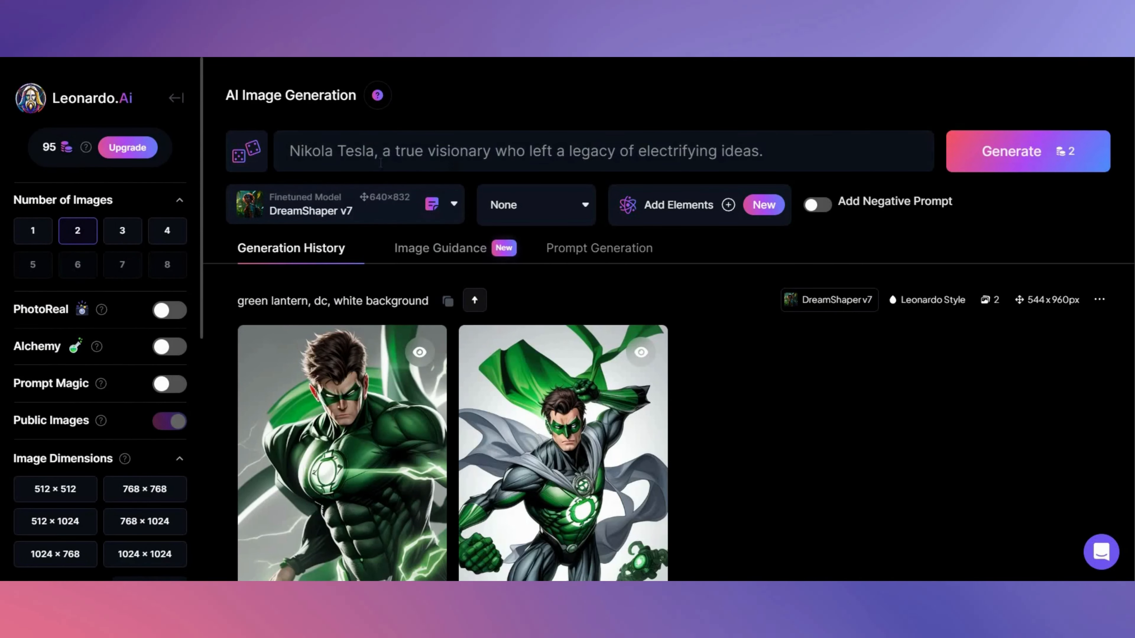
- Generate images with the prompt "the flash, dc, white background"
triple_click(285, 162)
type("the fla")
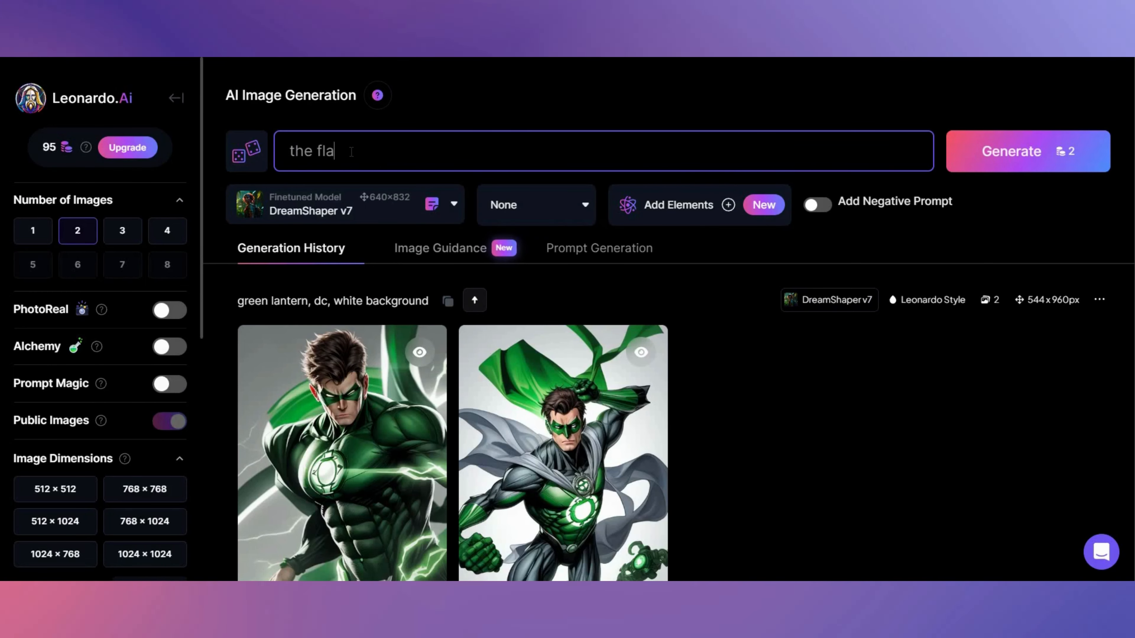
type("sh, dc, whi")
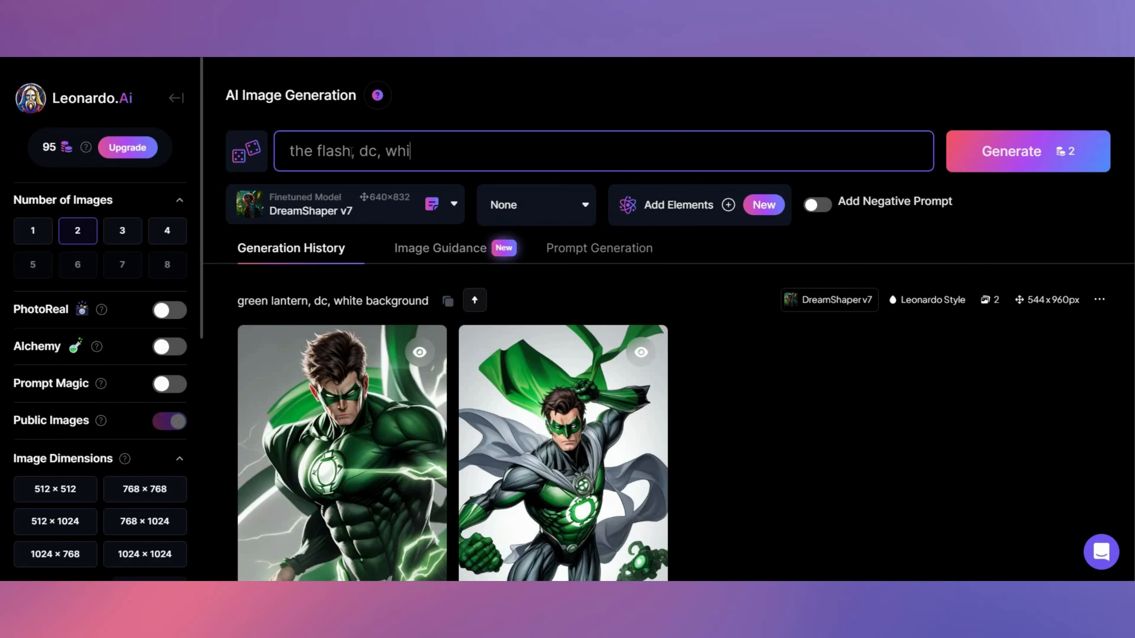
type("te background")
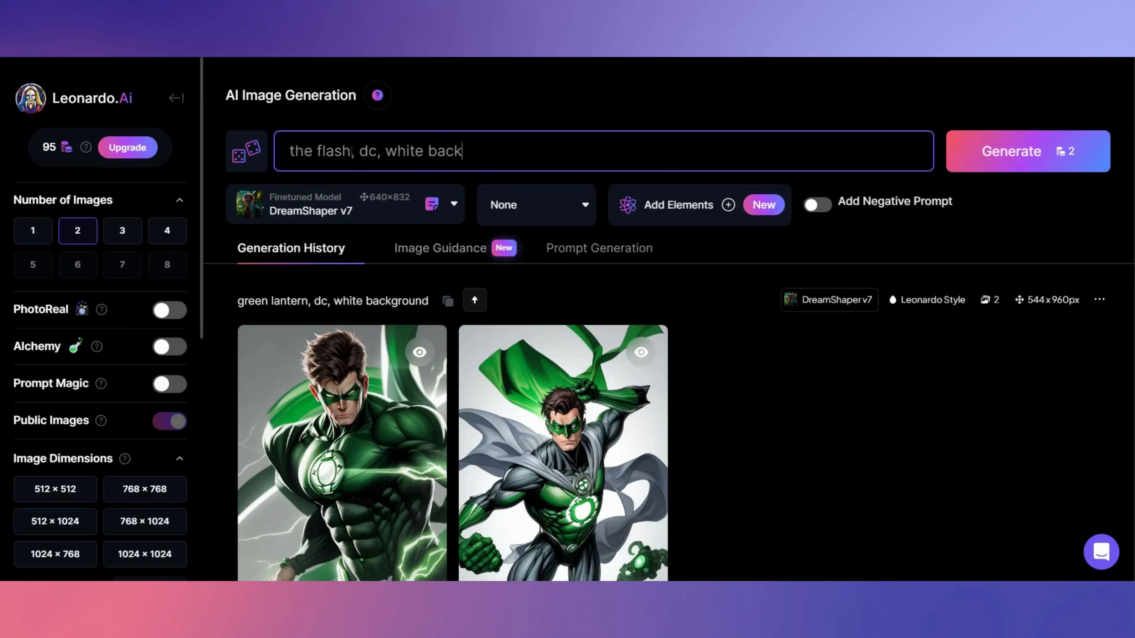
left_click(1005, 160)
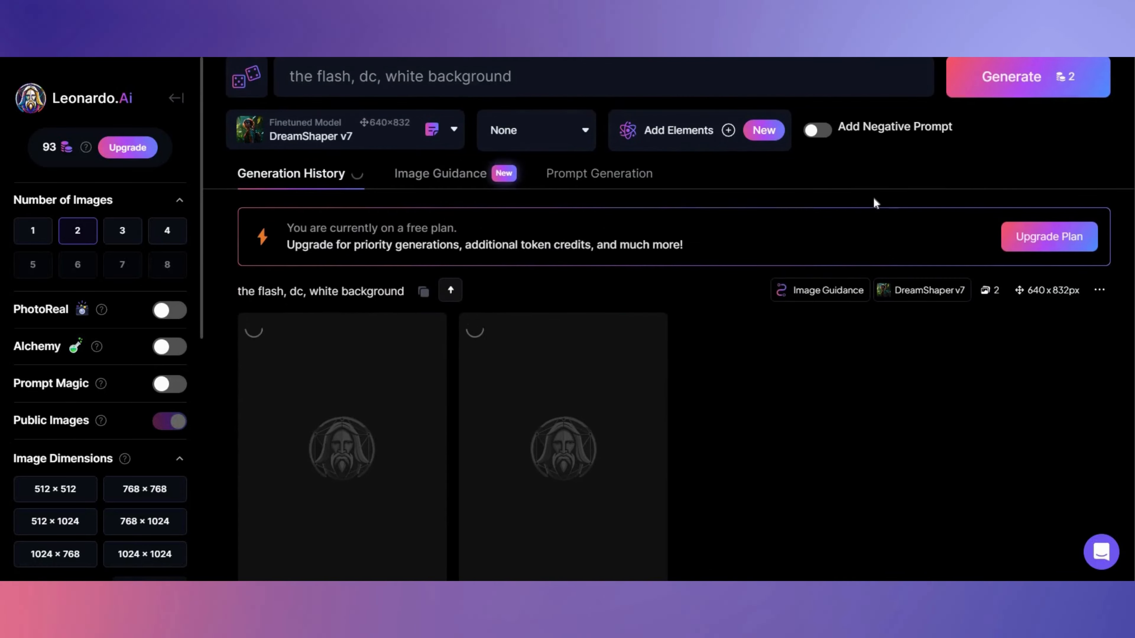
scroll(874, 198, "down", 1)
scroll(874, 197, "up", 2)
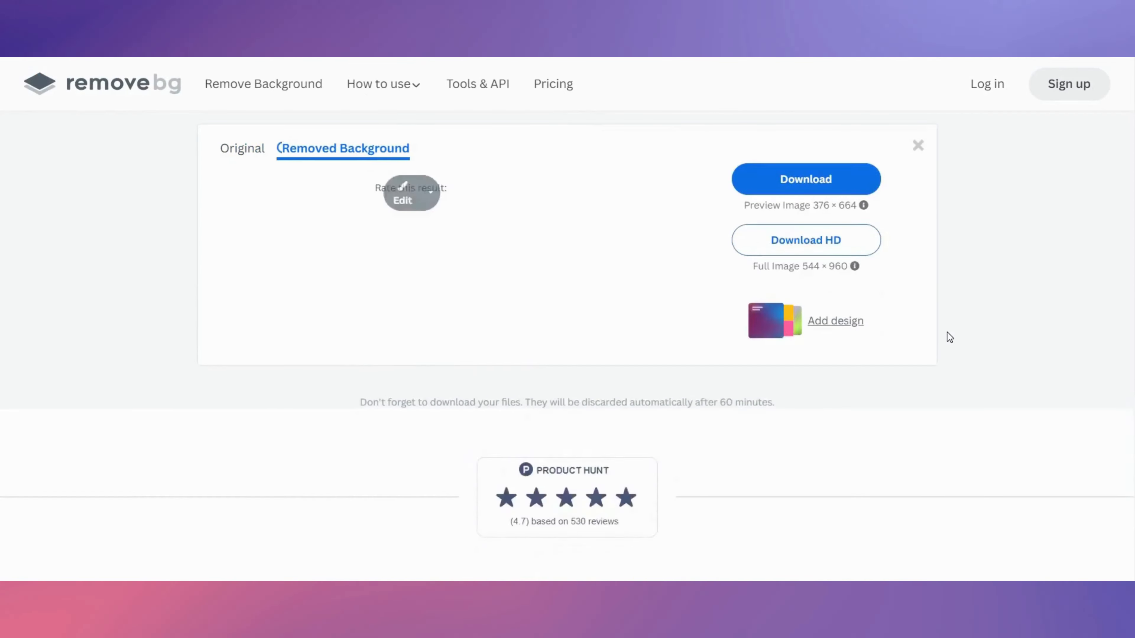
- Download the background-removed image in HD and place the uploaded Superman image on the design
left_click(762, 234)
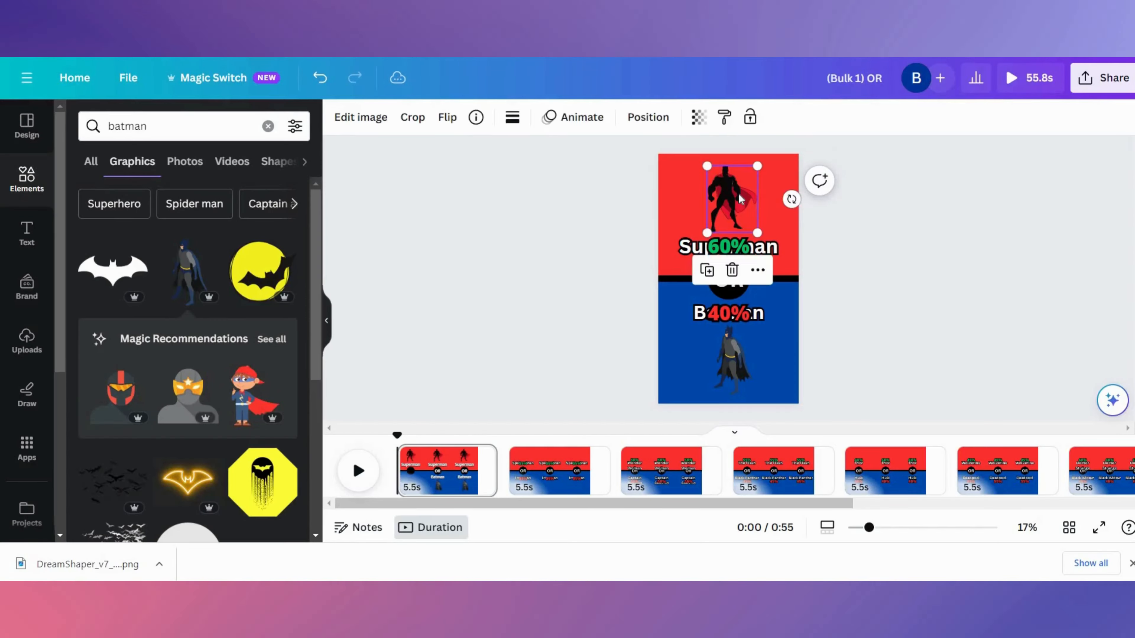
left_click(27, 340)
left_click_drag(763, 248, 733, 304)
left_click(717, 314)
left_click_drag(707, 351, 725, 358)
scroll(214, 469, "down", 1)
left_click(209, 469)
left_click(208, 470)
left_click(216, 491)
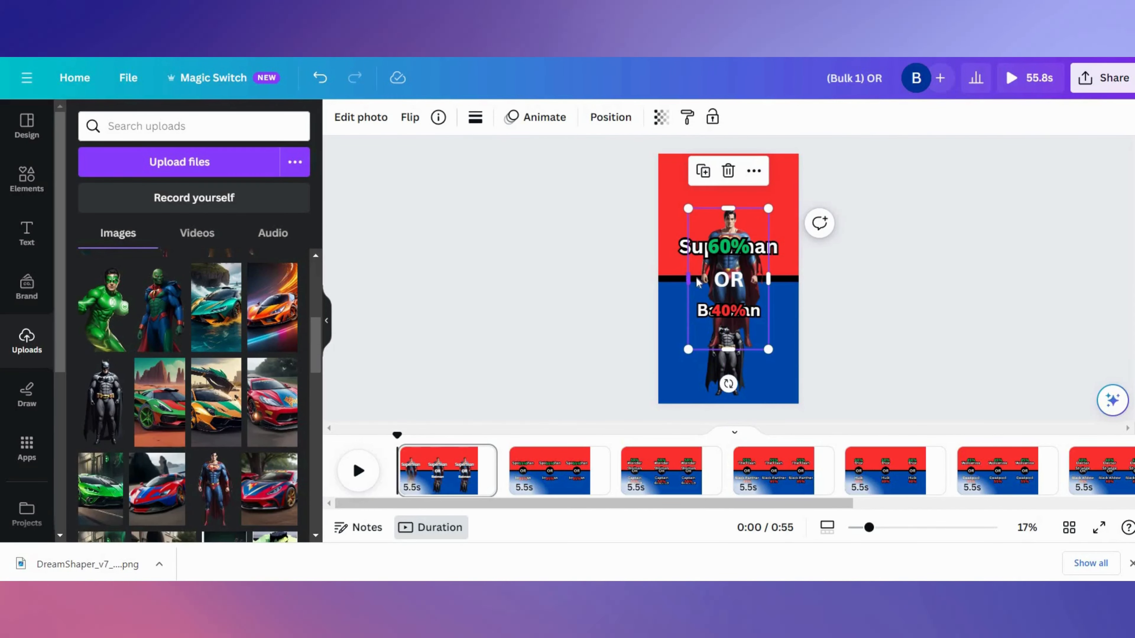
- Move and resize the Superman image to sit at the top of the red half
left_click_drag(729, 273, 729, 215)
left_click_drag(768, 150, 744, 193)
left_click_drag(718, 237, 730, 199)
- Apply the Wiggle photo animation to the Superman image
left_click(728, 249)
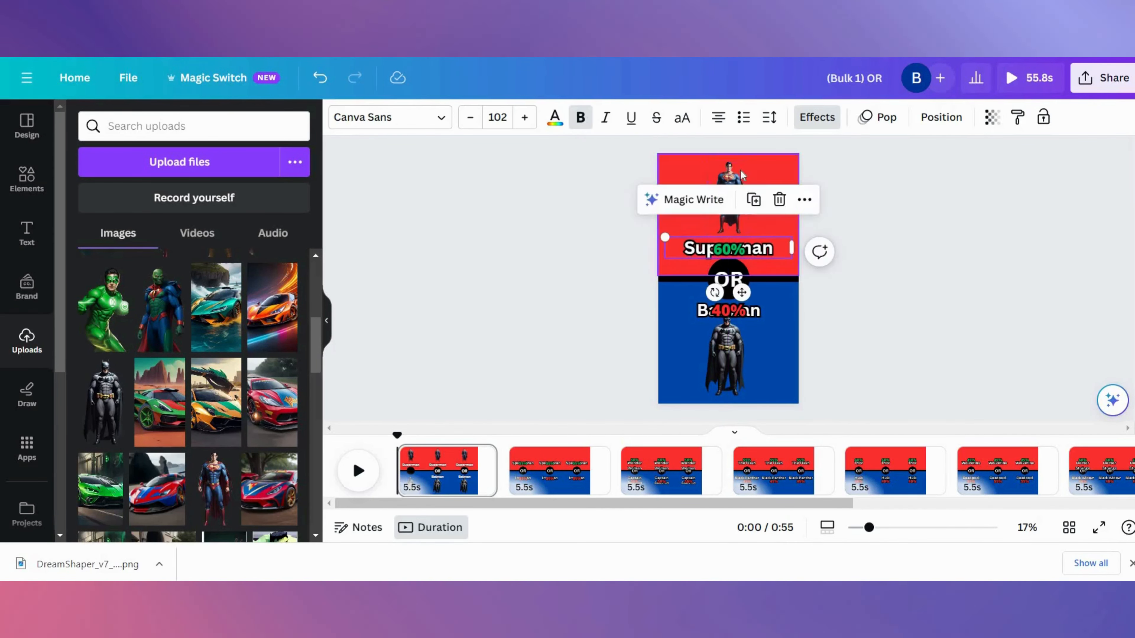
left_click(730, 201)
left_click(550, 127)
left_click(107, 489)
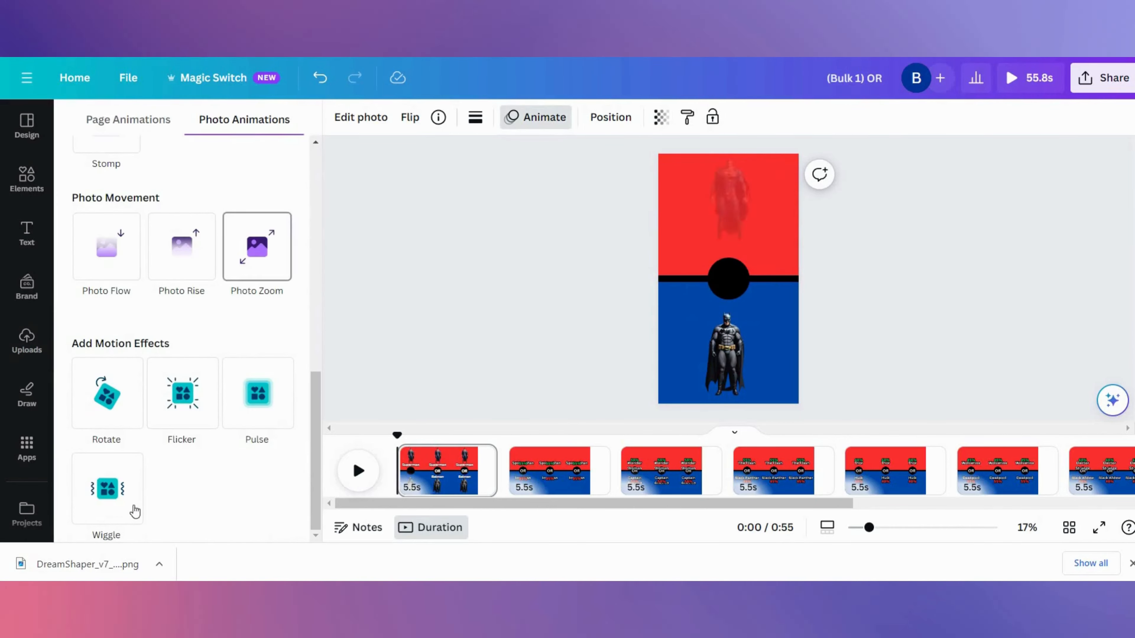
left_click_drag(190, 466, 101, 462)
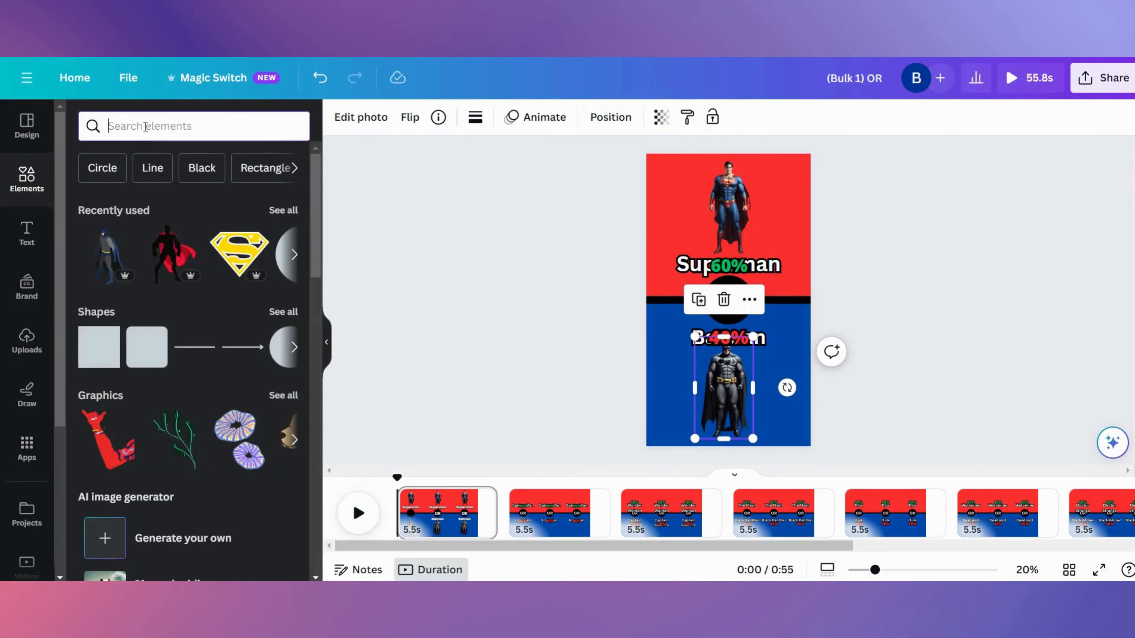
- Search the element audio for timer sounds and browse the results
type("timer")
key("Return")
left_click(194, 161)
scroll(166, 253, "down", 3)
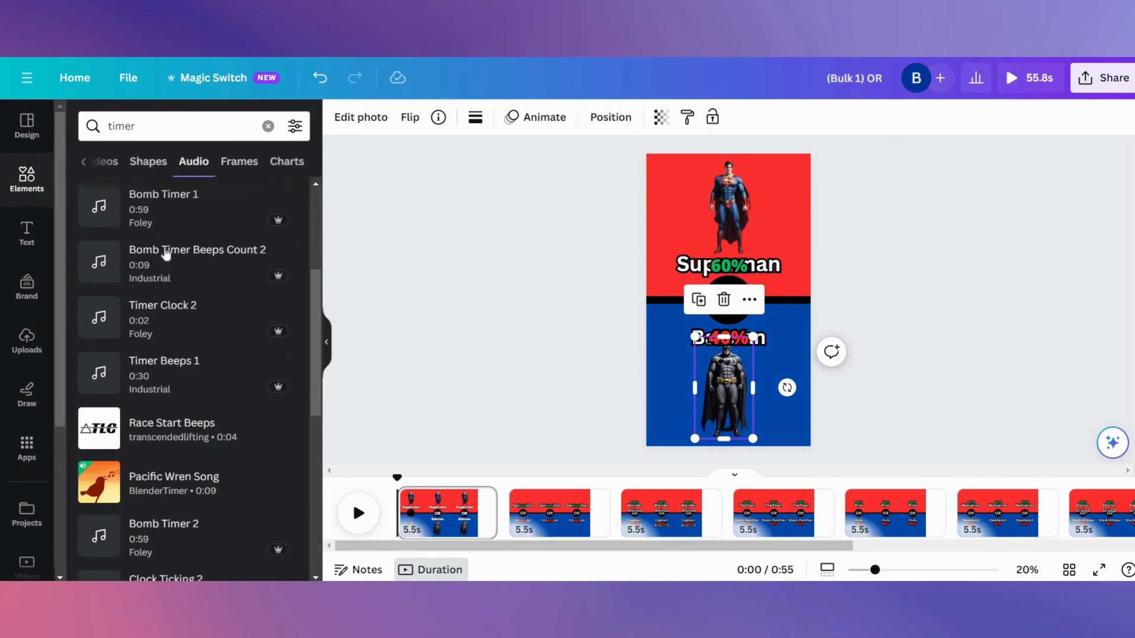
scroll(166, 254, "down", 5)
- Search the stock site's sound effects for timer and browse the results
type("timer")
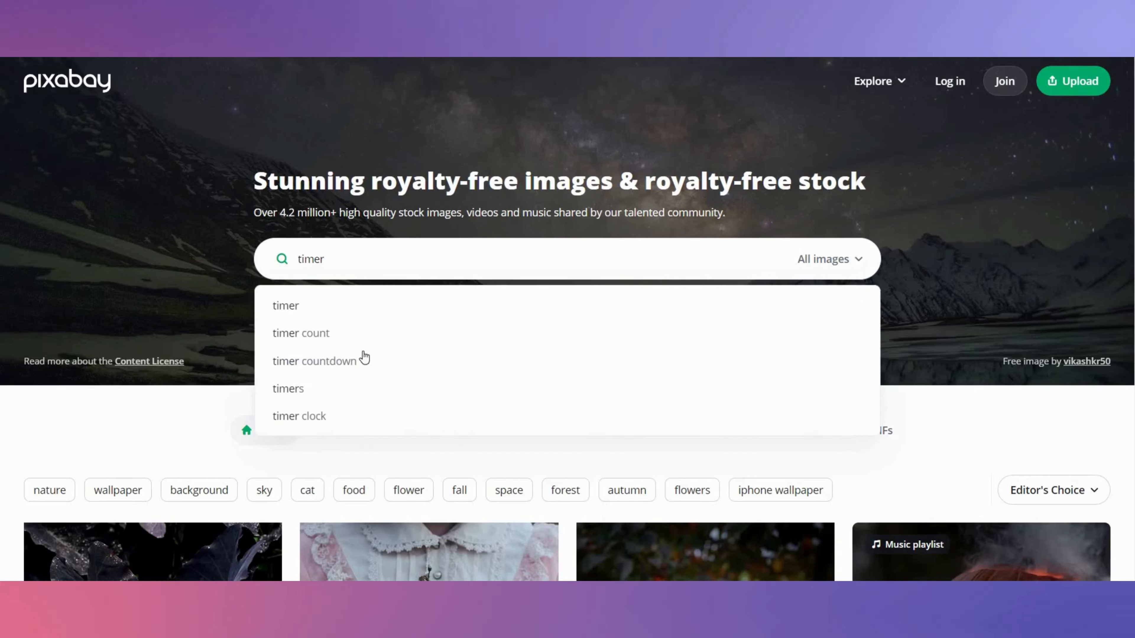
left_click(363, 356)
left_click(773, 84)
left_click(717, 330)
scroll(616, 356, "down", 10)
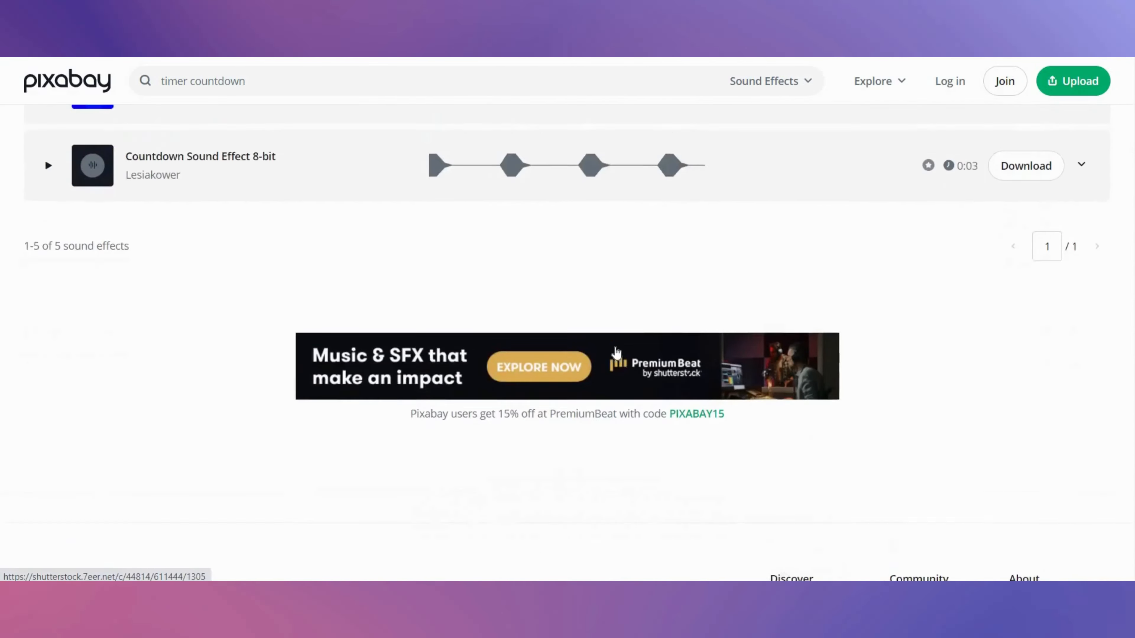
scroll(615, 354, "up", 10)
left_click_drag(248, 83, 189, 82)
key("BackSpace")
key("Return")
scroll(358, 247, "down", 15)
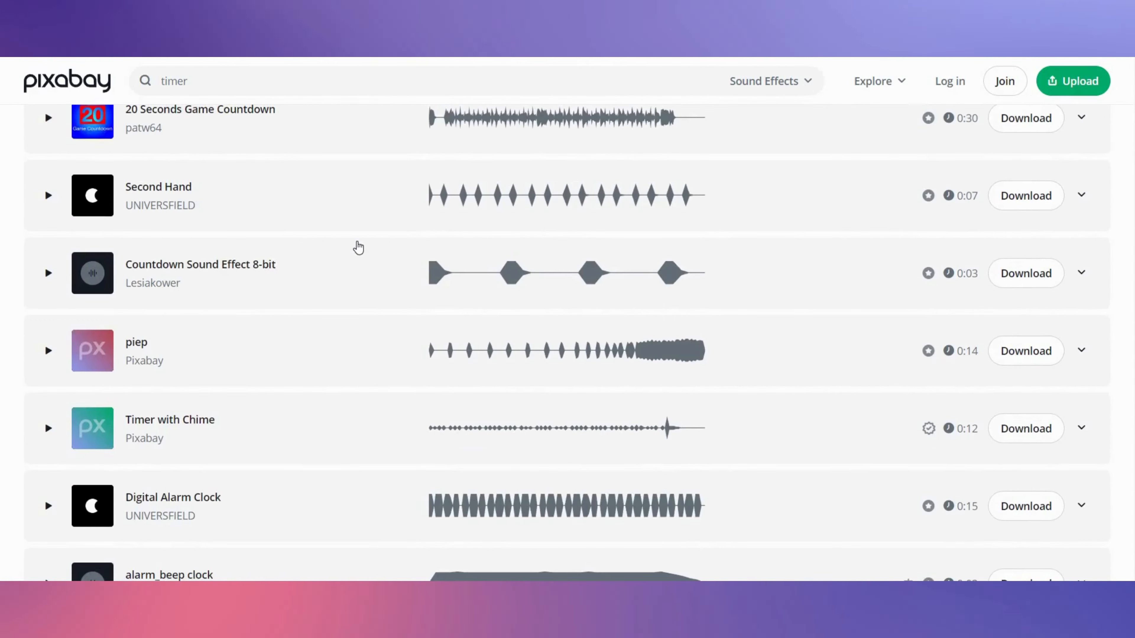
scroll(1016, 463, "down", 2)
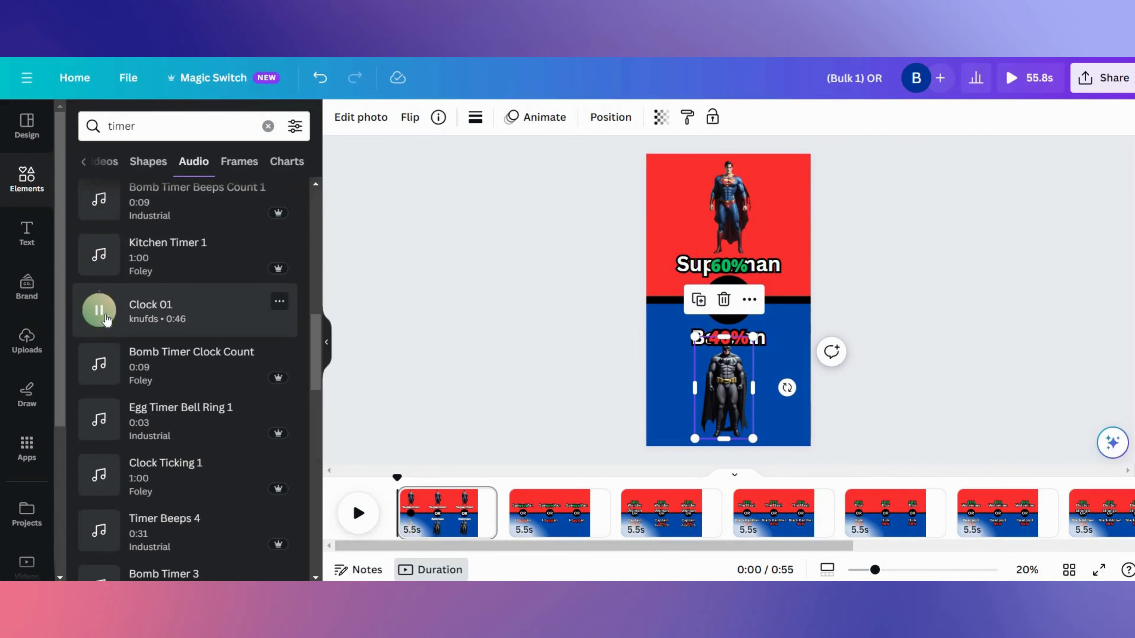
- Add the Clock 01 timer sound to the first page and trim it to about 3.5 s
left_click_drag(597, 558, 420, 522)
left_click_drag(814, 547, 593, 532)
left_click_drag(784, 522, 460, 523)
left_click_drag(405, 522, 414, 523)
left_click_drag(468, 452, 394, 453)
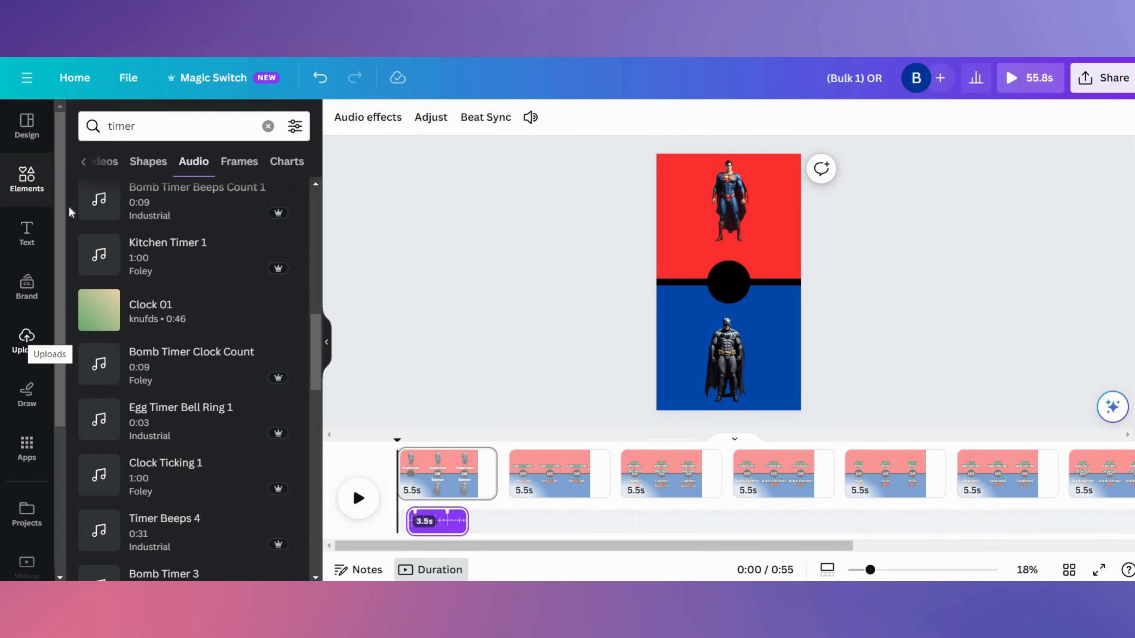
- Search the audio for ding and place the ding sound right after the timer clip, then play it back
left_click(179, 126)
type("ding")
key("Return")
left_click_drag(99, 318, 383, 517)
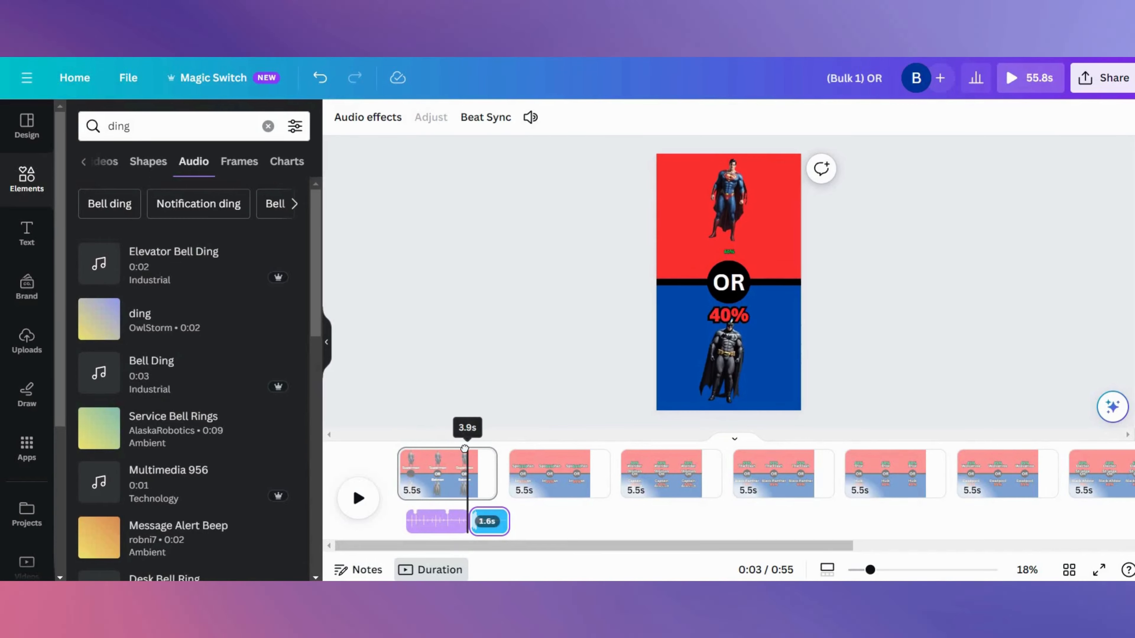
left_click(354, 501)
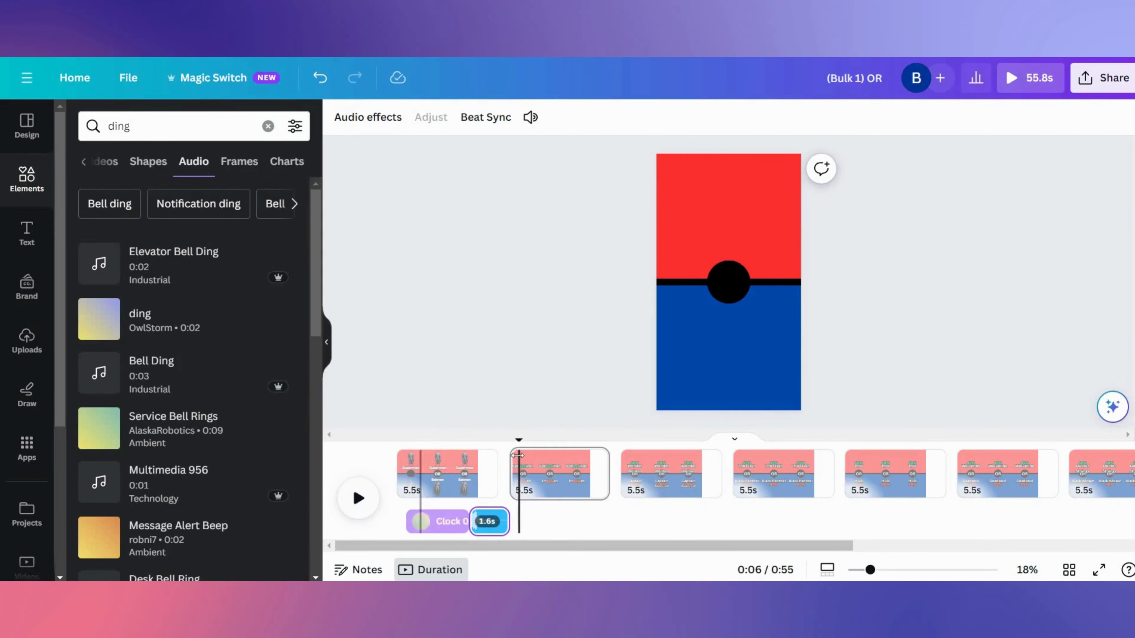
left_click_drag(522, 441, 488, 440)
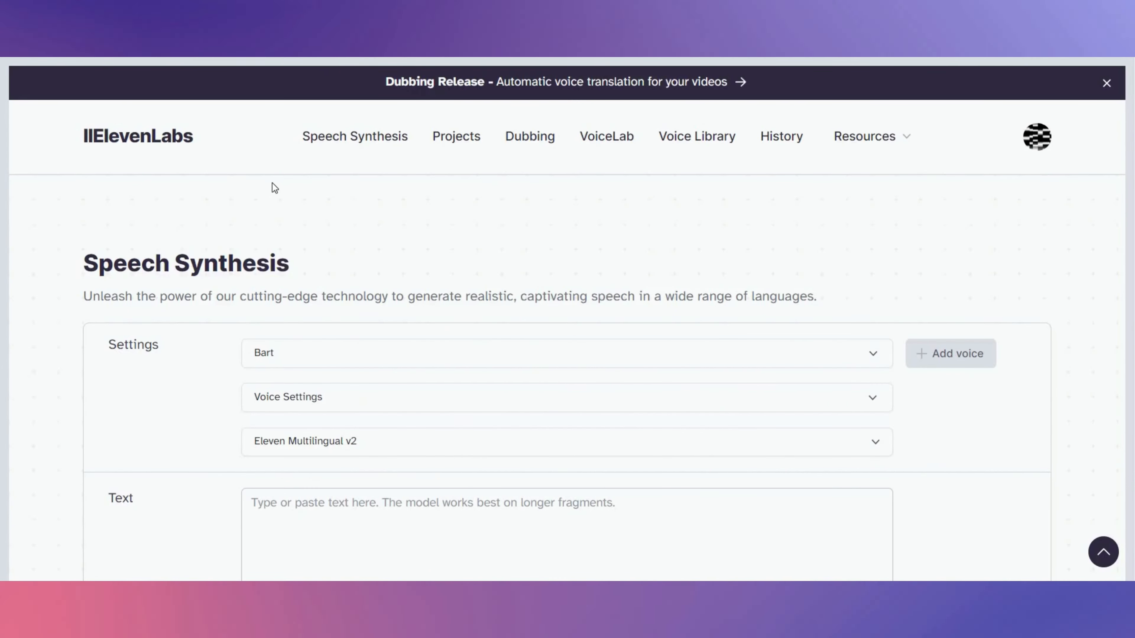
- Choose the Adam voice for speech synthesis and focus the text box
left_click(322, 353)
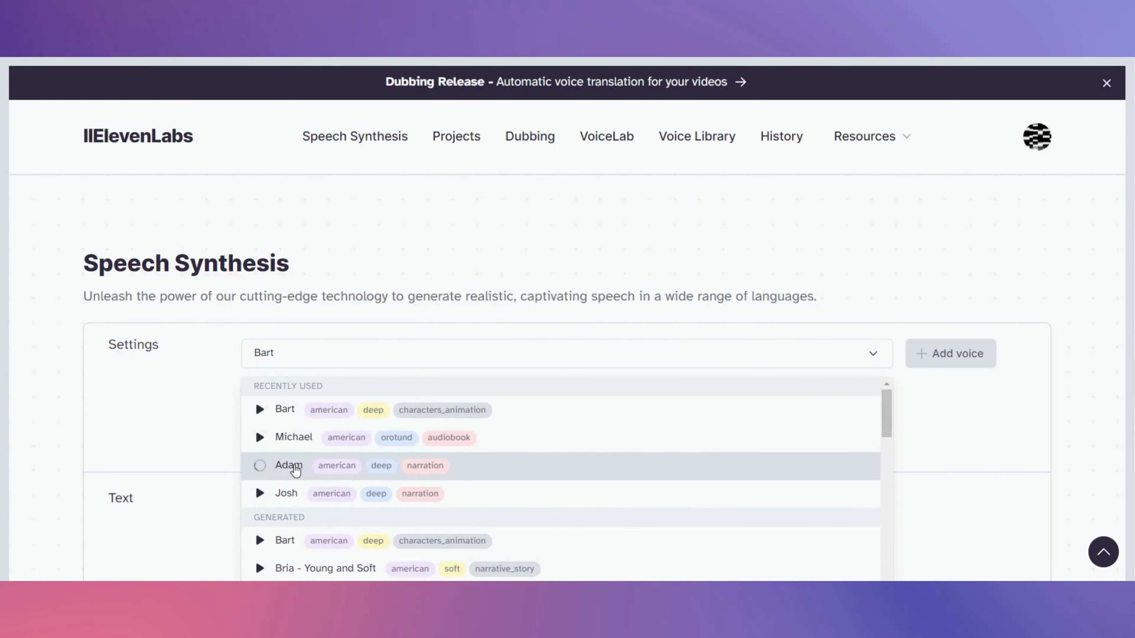
left_click(290, 466)
scroll(362, 367, "down", 5)
left_click(347, 279)
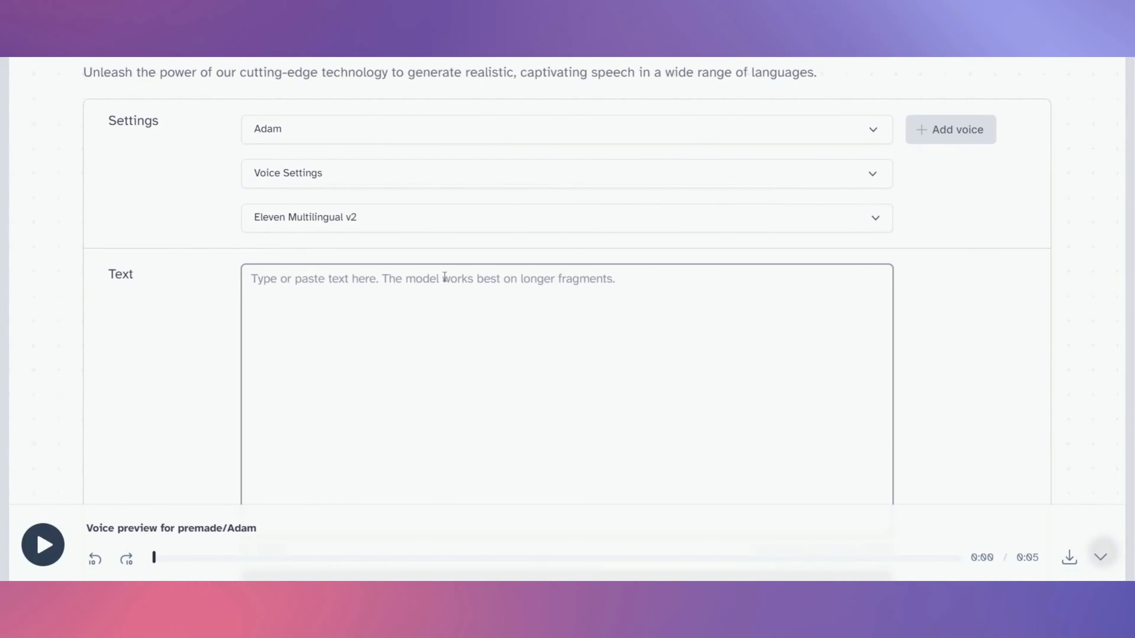
- Generate speech for "Would you rather be superman or batman."
type("Would you rather be superman or batman.")
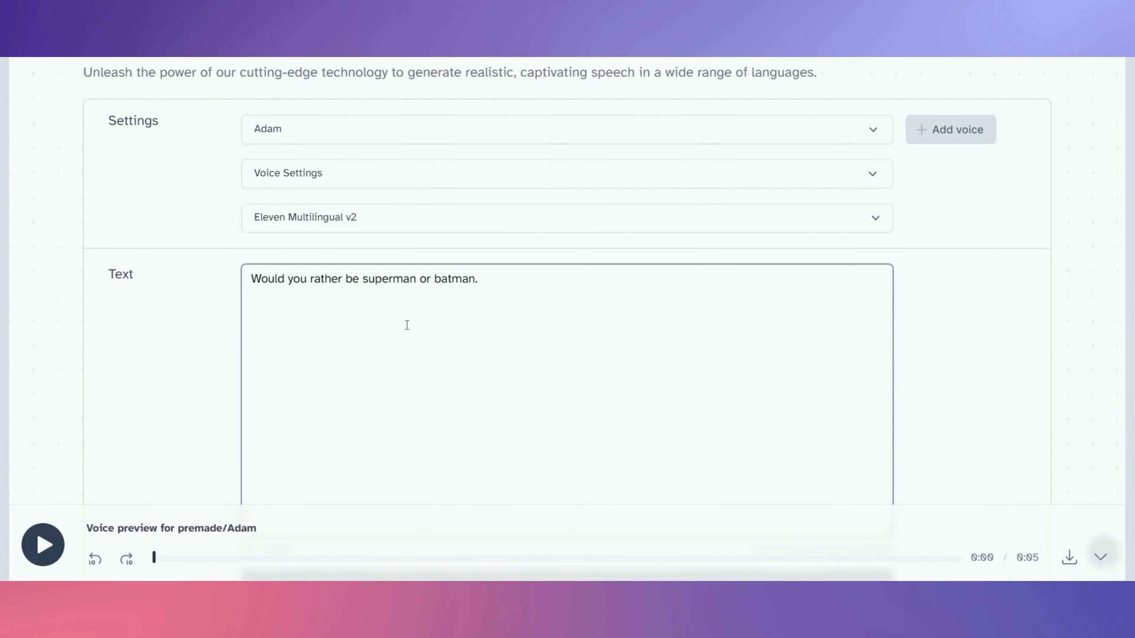
scroll(438, 366, "down", 5)
left_click(438, 365)
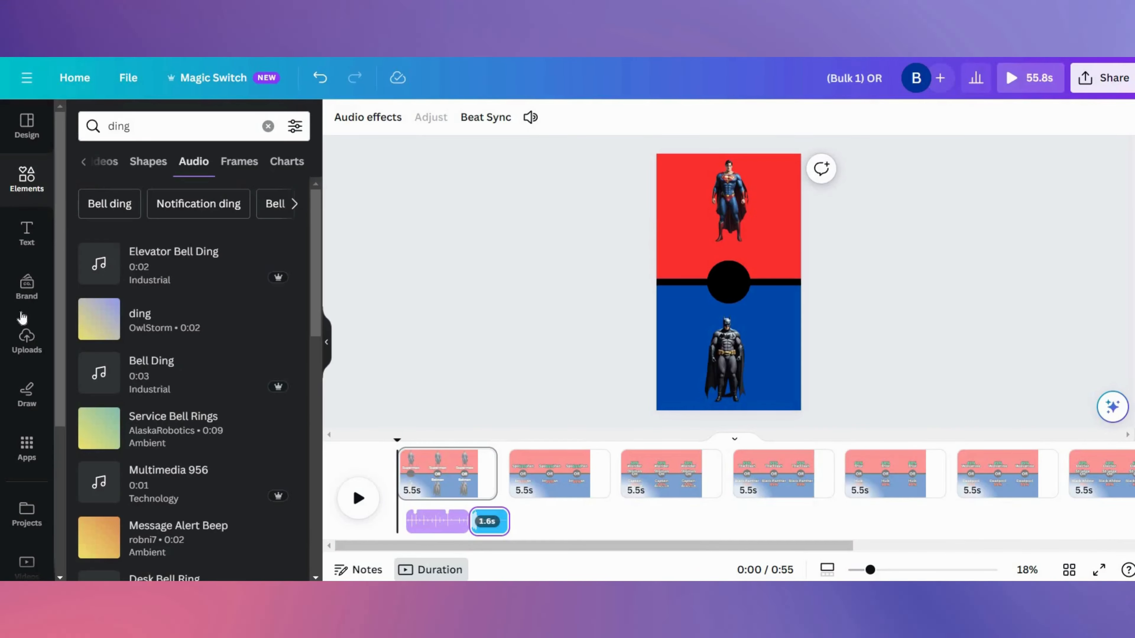
- Open the uploaded audio files and preview the newest ElevenLabs voice clip
left_click(27, 340)
left_click(272, 233)
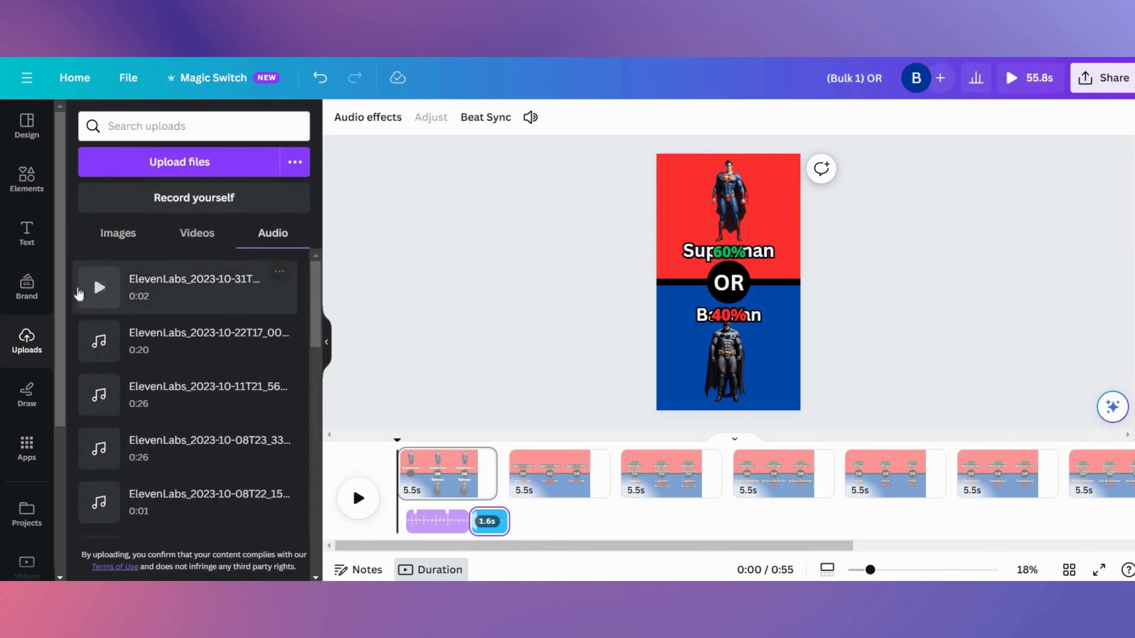
left_click(98, 290)
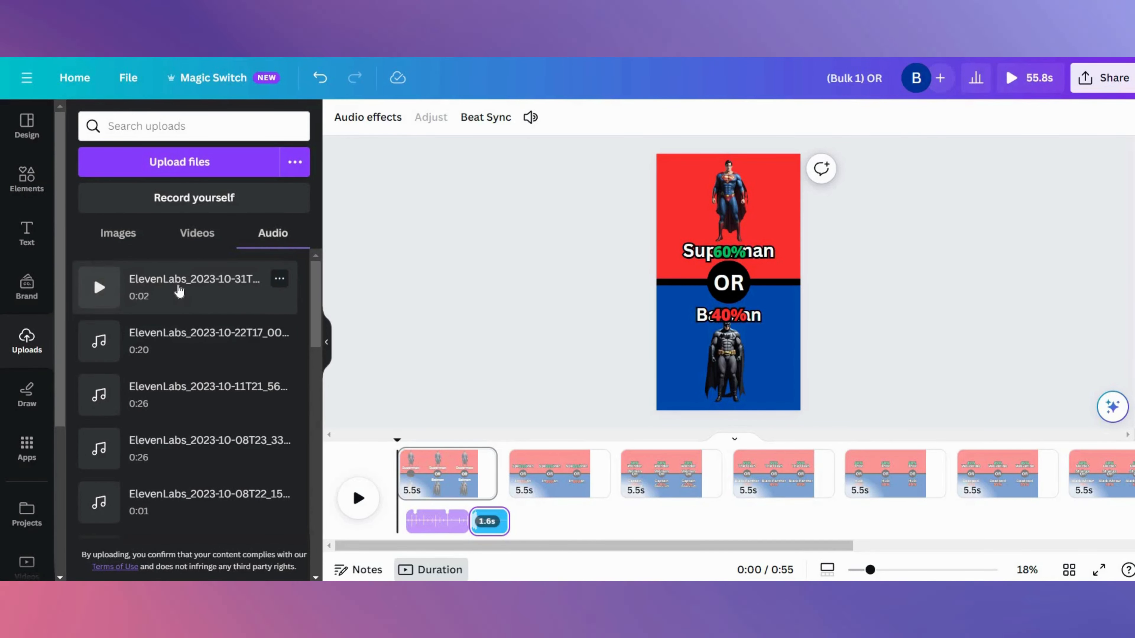